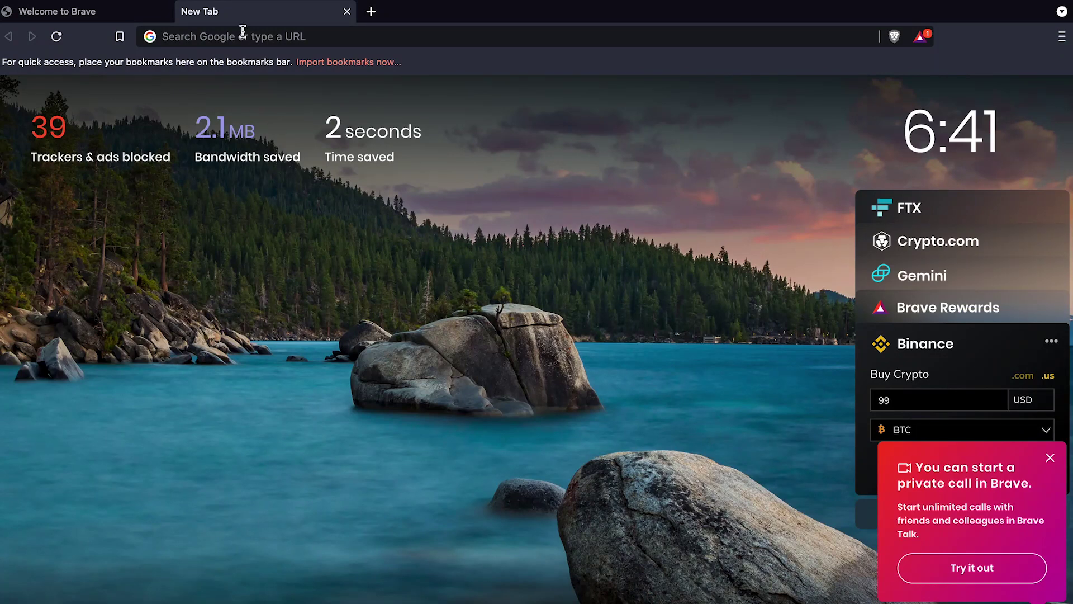
Search Google for 'metamask' and open the official metamask.io site from the results
{"action": "left_click", "coordinate": [257, 37]}
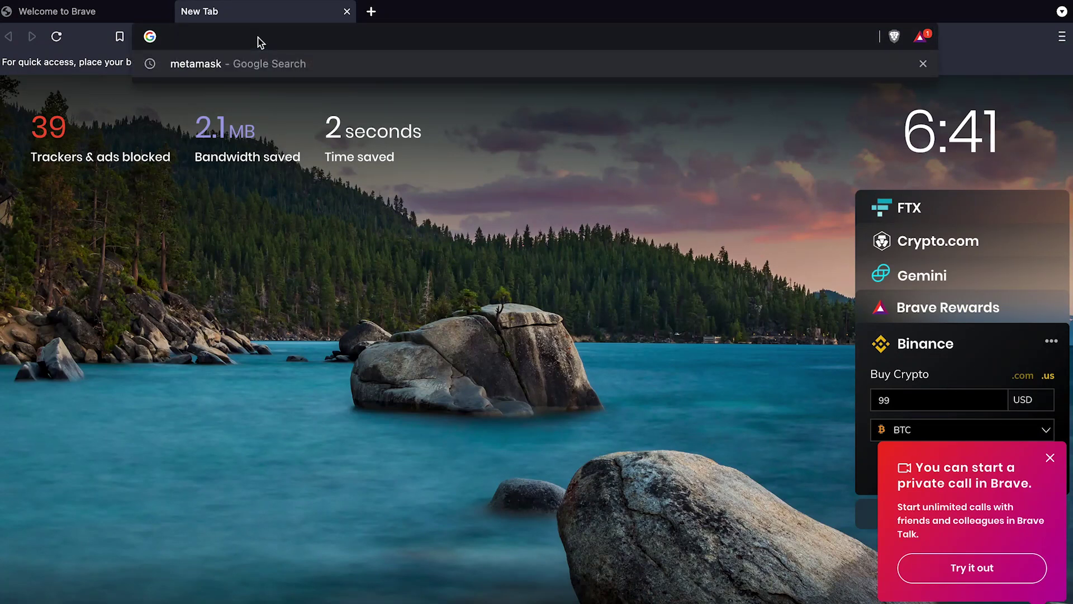
{"action": "left_click", "coordinate": [410, 302]}
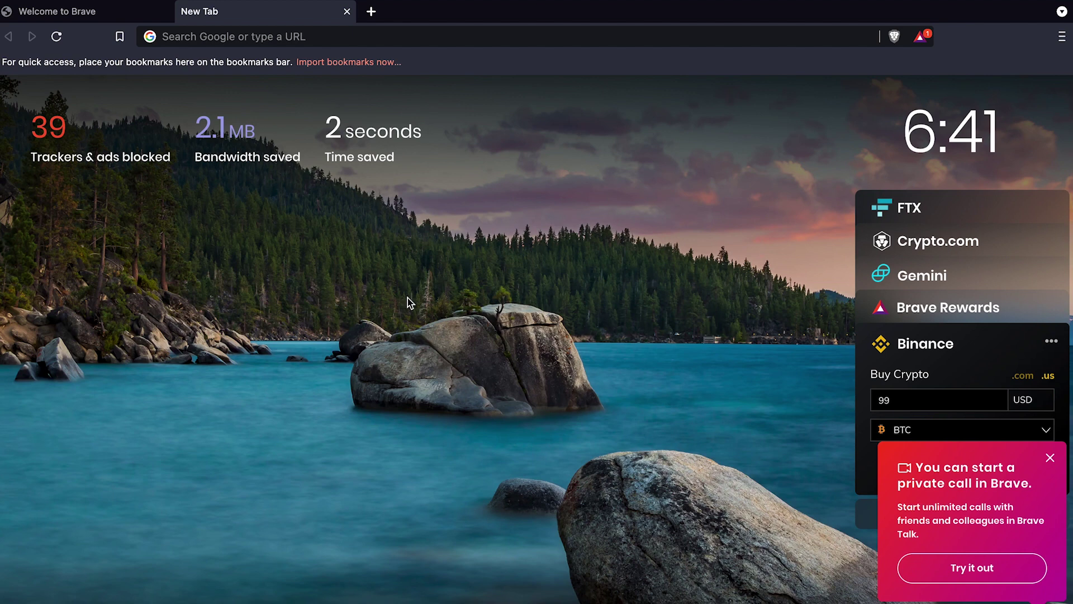
{"action": "left_click", "coordinate": [258, 37]}
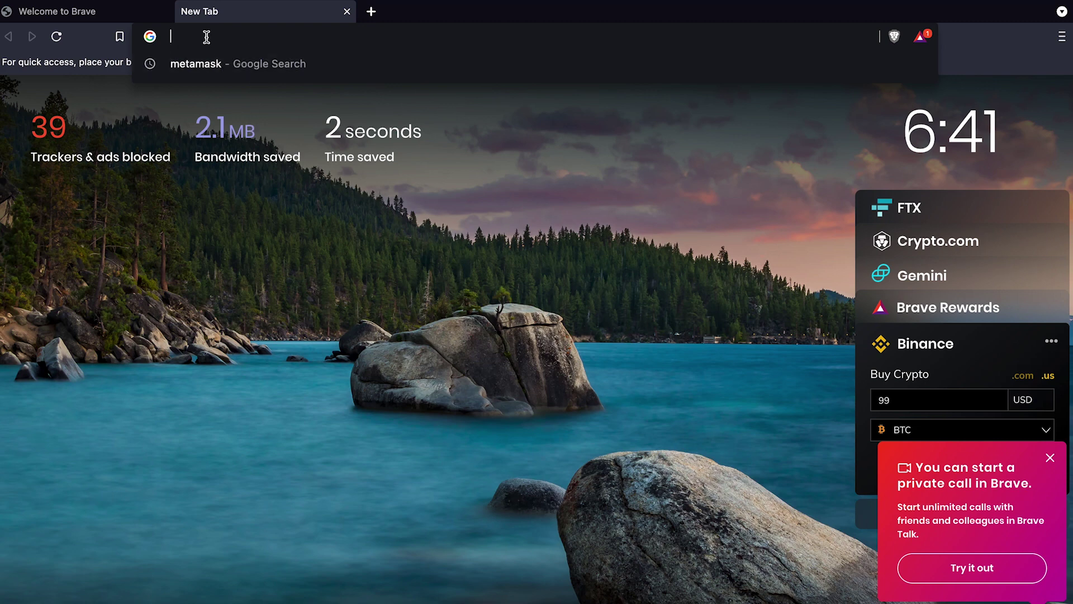
{"action": "type", "text": "metamask"}
{"action": "key", "text": "Return"}
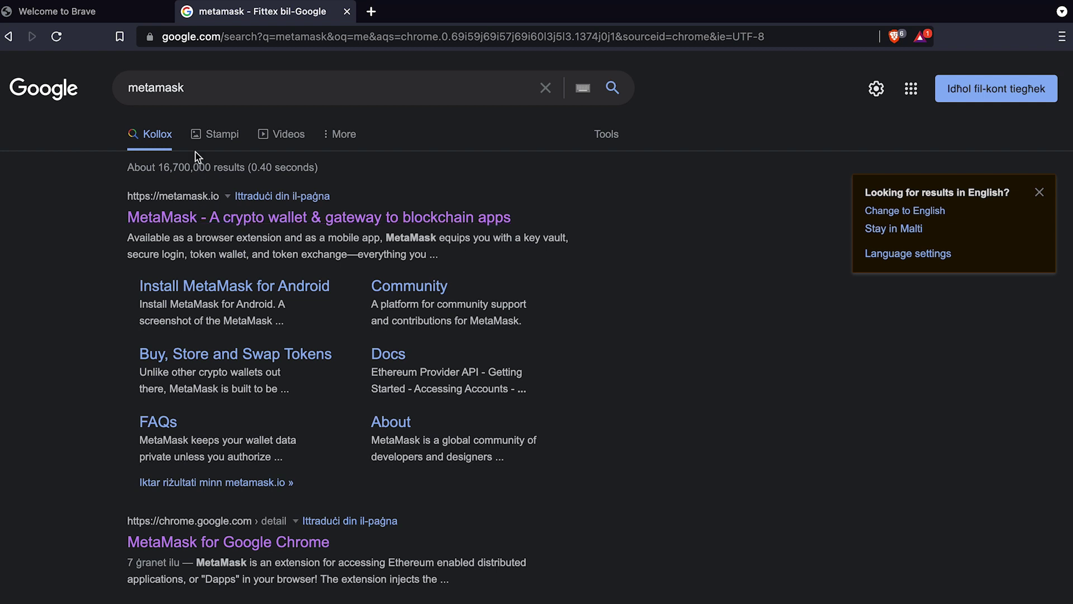
{"action": "left_click", "coordinate": [283, 222]}
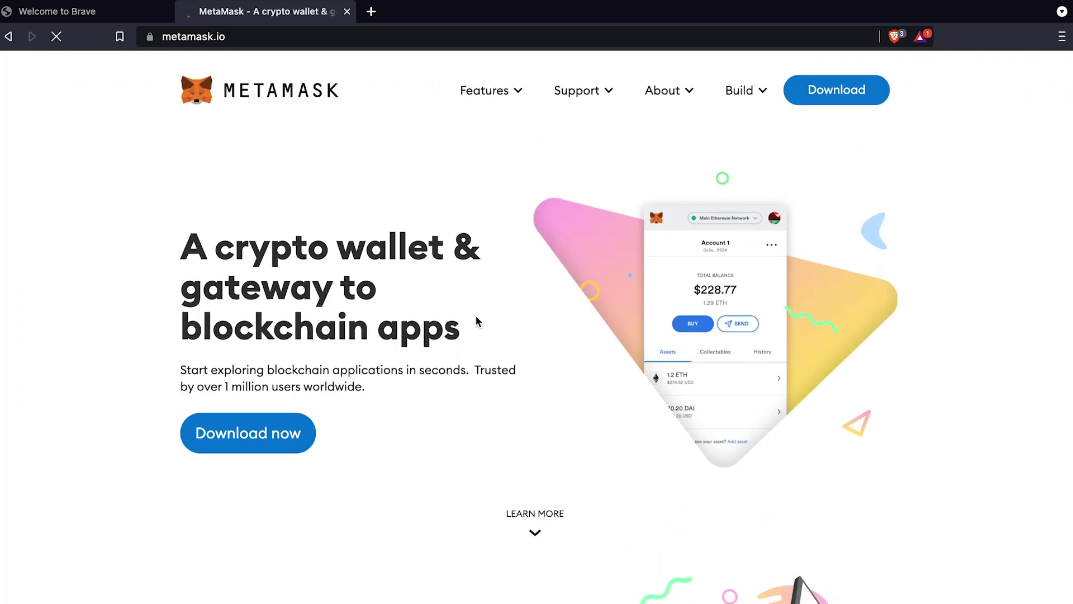
Go to MetaMask's download page and locate the Install MetaMask for Brave option
{"action": "left_click", "coordinate": [264, 431]}
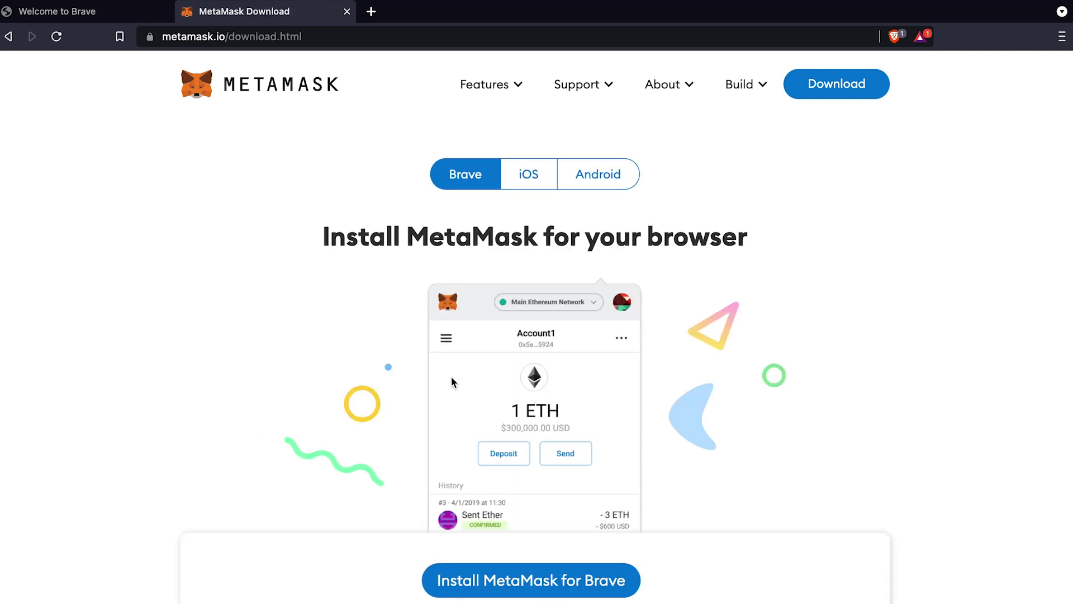
{"action": "scroll", "coordinate": [451, 376], "scroll_direction": "down", "scroll_amount": 5}
{"action": "scroll", "coordinate": [451, 377], "scroll_direction": "up", "scroll_amount": 5}
{"action": "scroll", "coordinate": [451, 377], "scroll_direction": "down", "scroll_amount": 7}
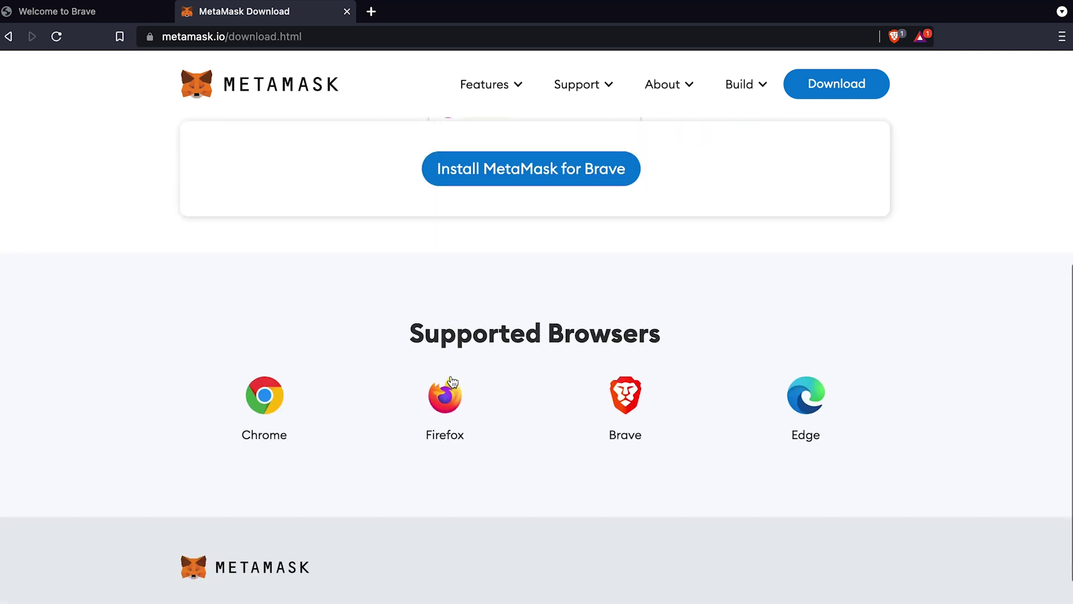
{"action": "scroll", "coordinate": [451, 376], "scroll_direction": "up", "scroll_amount": 7}
{"action": "scroll", "coordinate": [450, 373], "scroll_direction": "down", "scroll_amount": 3}
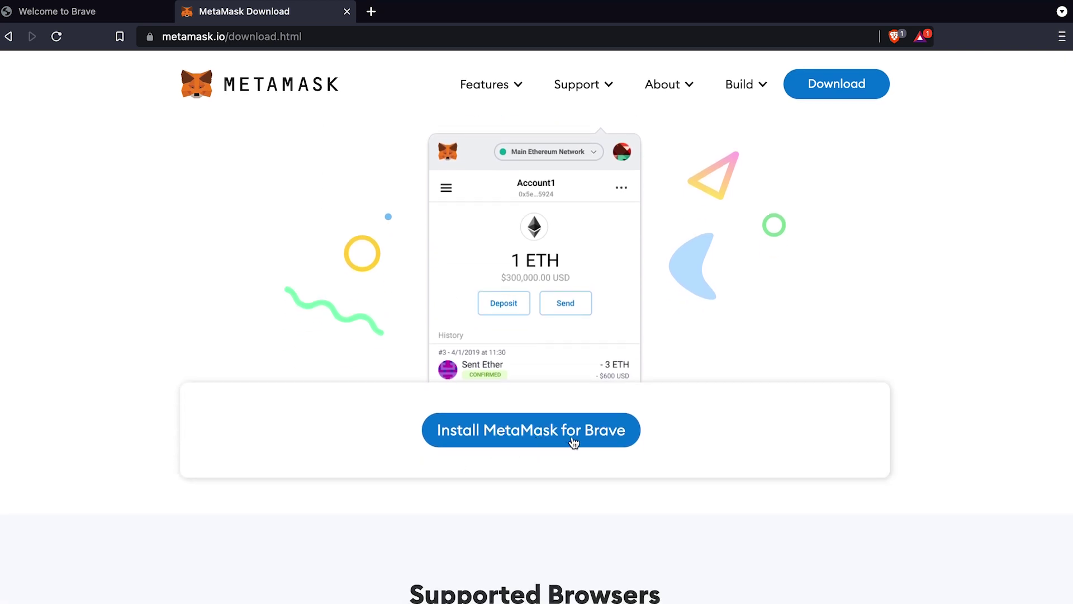
{"action": "scroll", "coordinate": [572, 442], "scroll_direction": "up", "scroll_amount": 1}
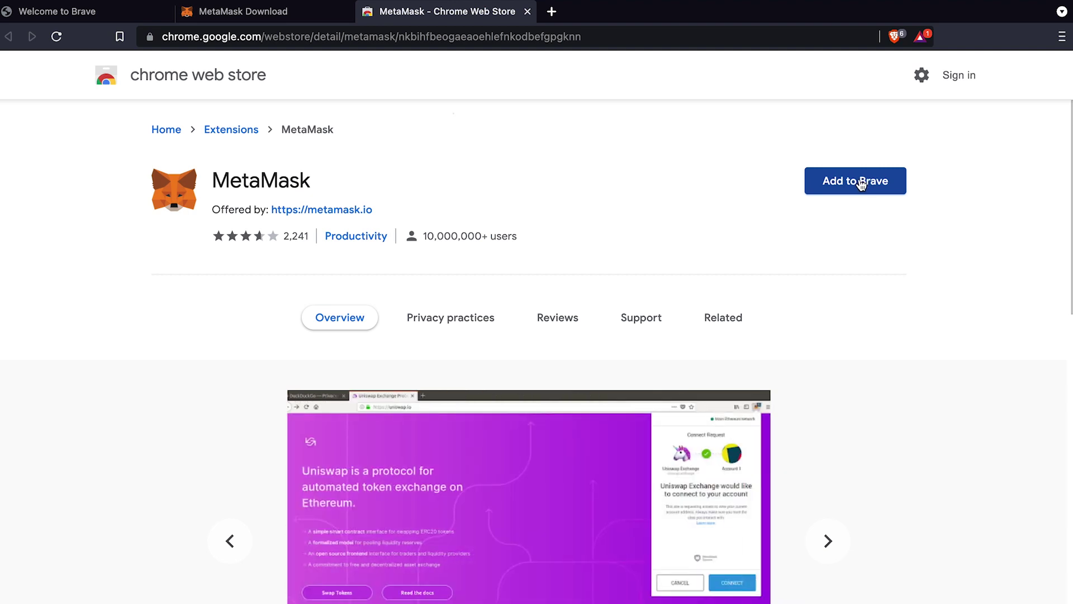
Add the MetaMask extension to Brave and approve its permissions
{"action": "left_click", "coordinate": [860, 182]}
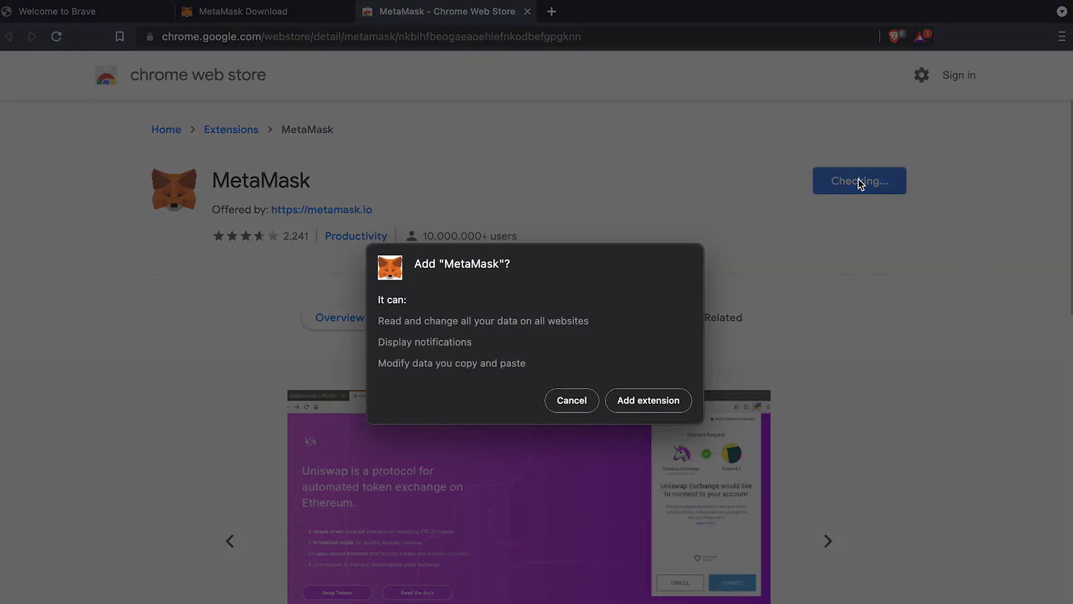
{"action": "left_click", "coordinate": [640, 400]}
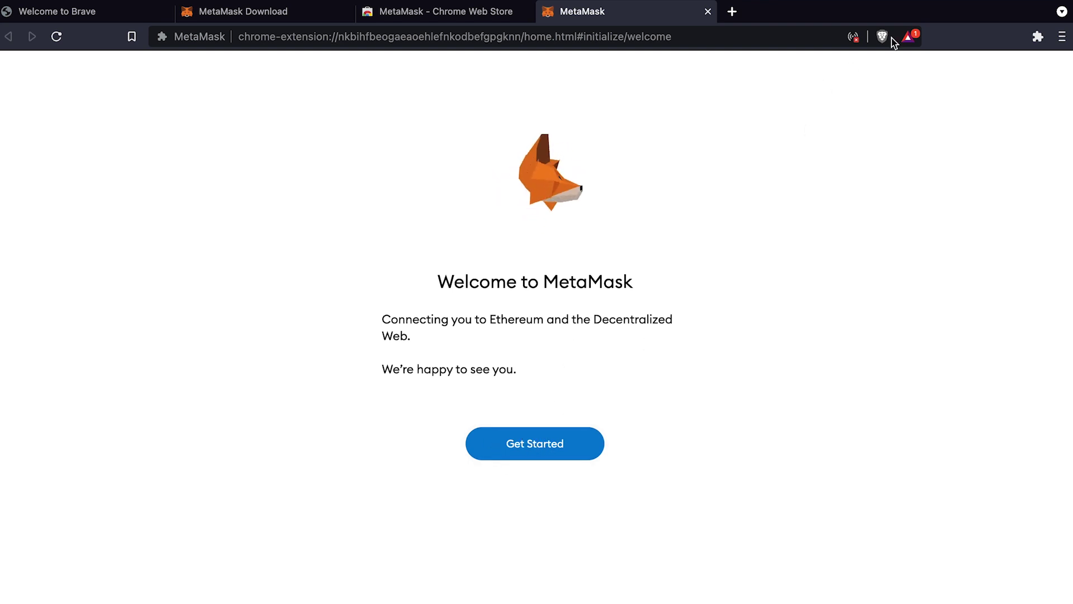
Launch MetaMask from the Extensions menu, choose Create a Wallet, and answer the usage-data prompt
{"action": "left_click", "coordinate": [1040, 37]}
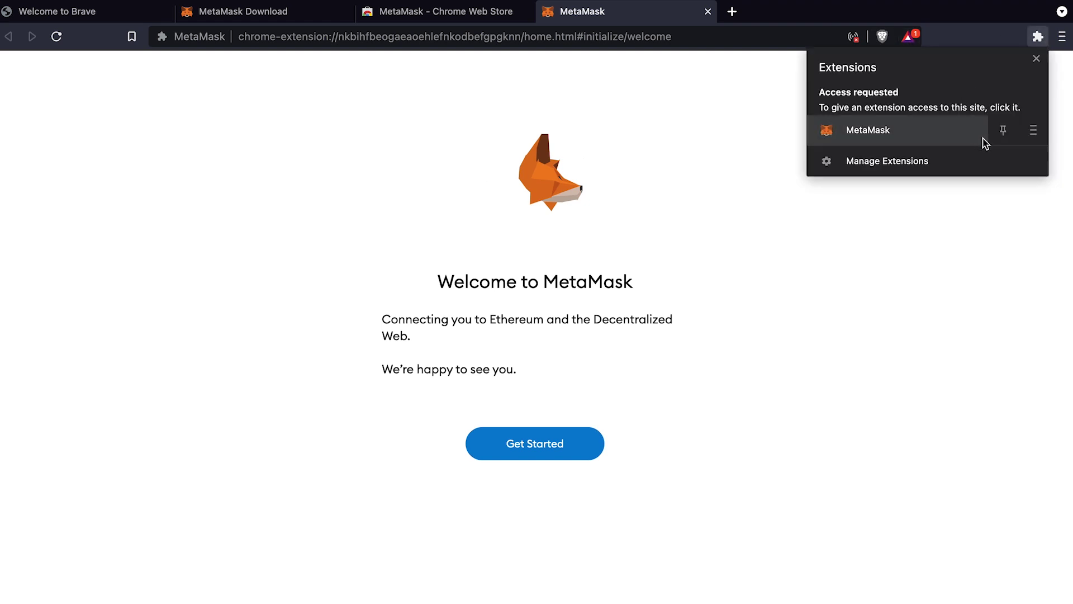
{"action": "left_click", "coordinate": [906, 132]}
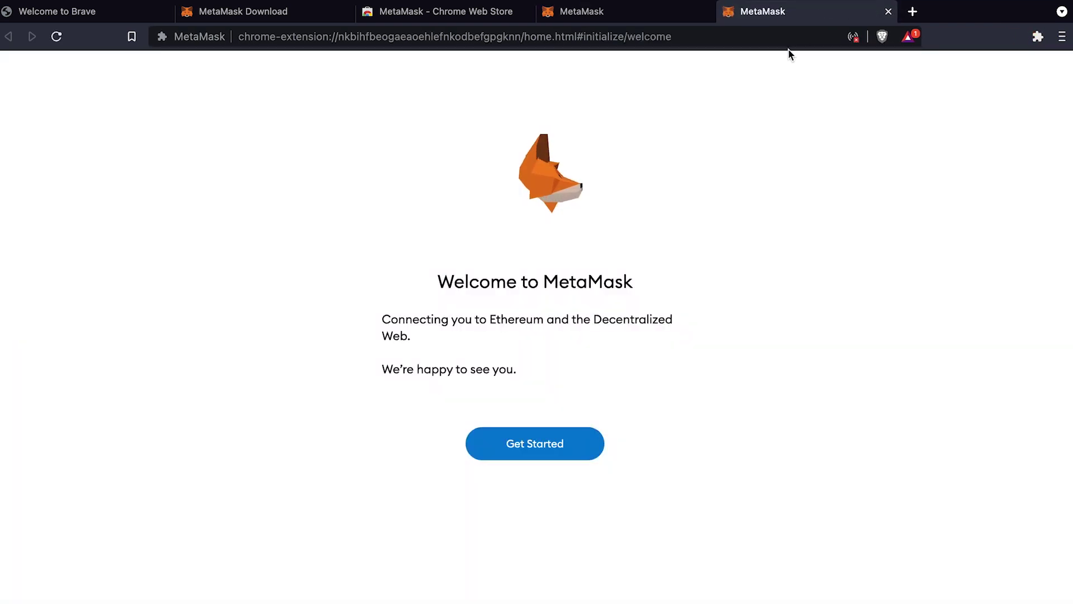
{"action": "left_click", "coordinate": [526, 442]}
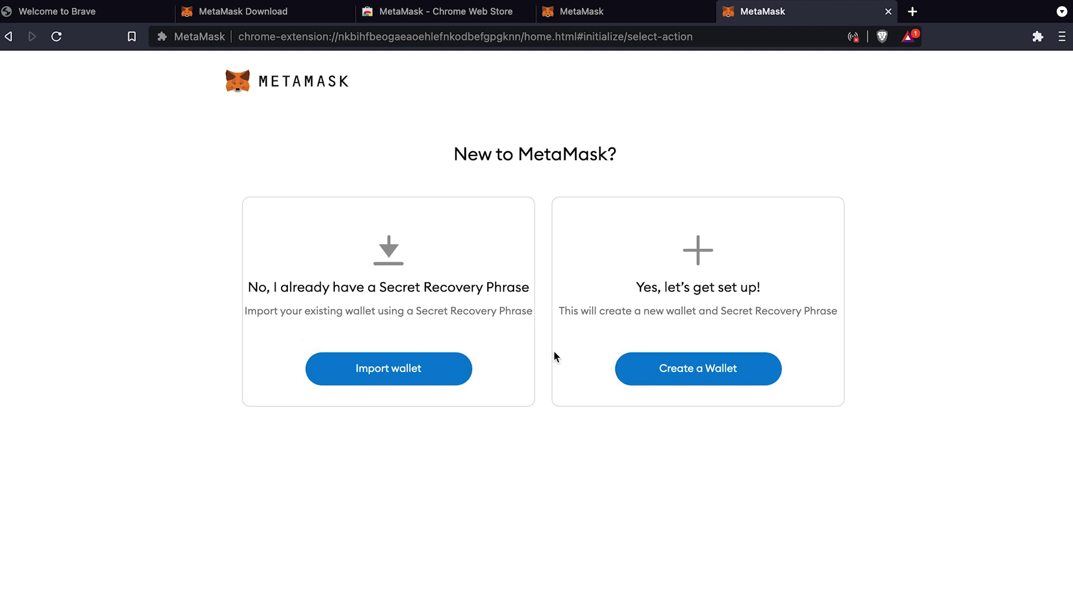
{"action": "left_click", "coordinate": [712, 368]}
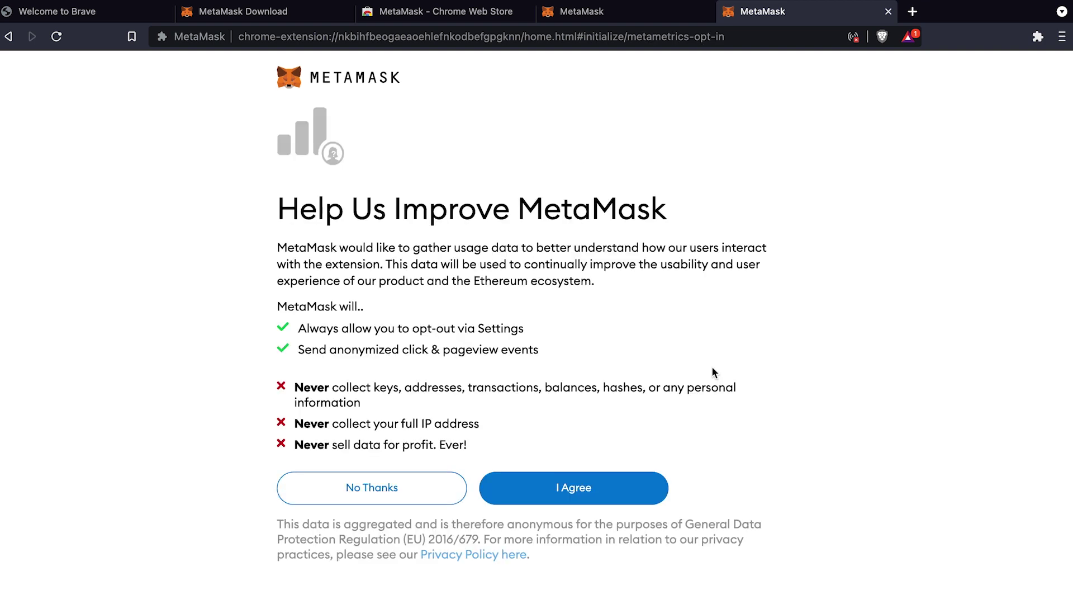
{"action": "left_click", "coordinate": [553, 489]}
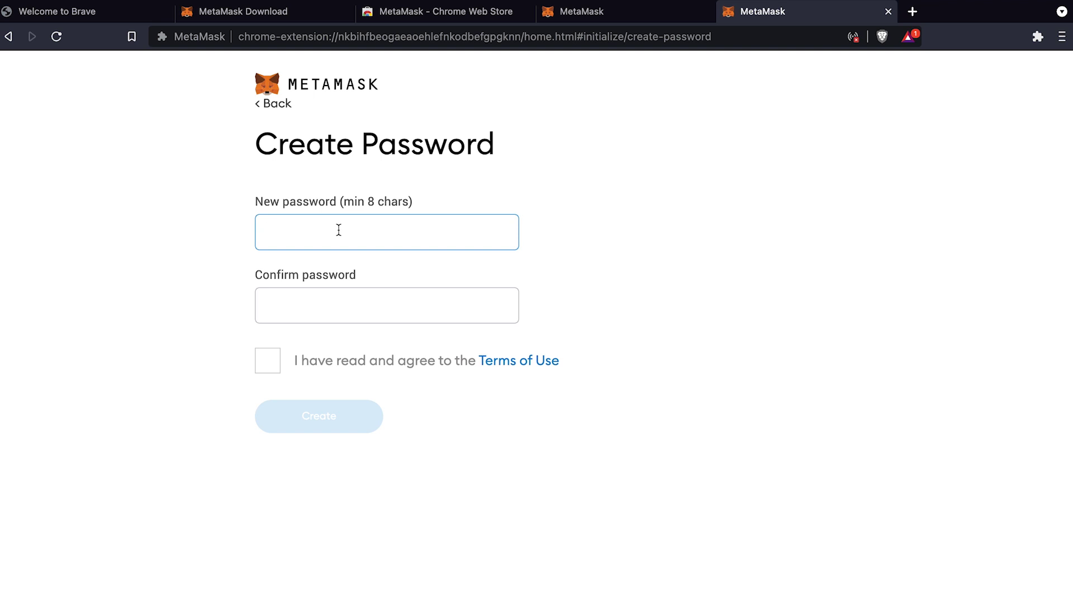
Enter and confirm an 8-character wallet password, accept the Terms of Use, and create the wallet
{"action": "type", "text": "•••••"}
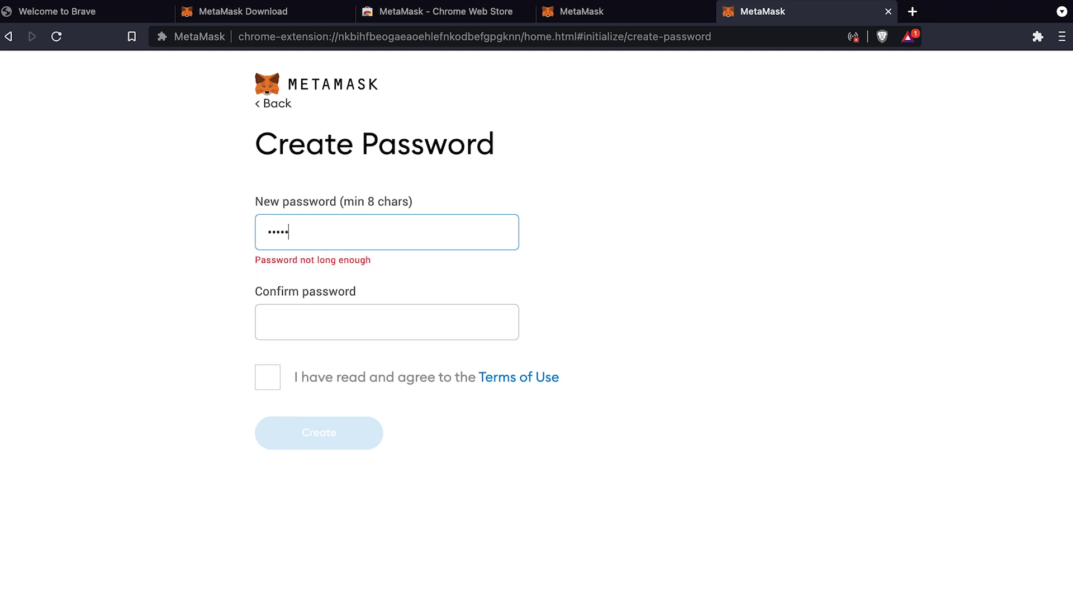
{"action": "type", "text": "••"}
{"action": "key", "text": "BackSpace"}
{"action": "key", "text": "BackSpace"}
{"action": "key", "text": "BackSpace"}
{"action": "key", "text": "BackSpace"}
{"action": "key", "text": "BackSpace"}
{"action": "key", "text": "BackSpace"}
{"action": "key", "text": "BackSpace"}
{"action": "type", "text": "••••••••"}
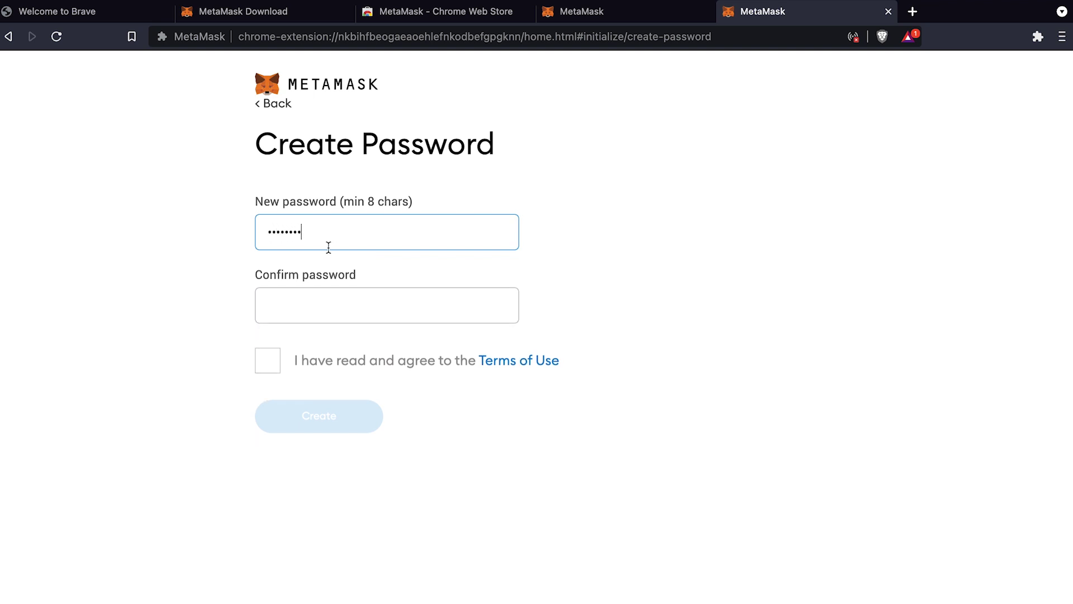
{"action": "left_click", "coordinate": [314, 290]}
{"action": "type", "text": "•••"}
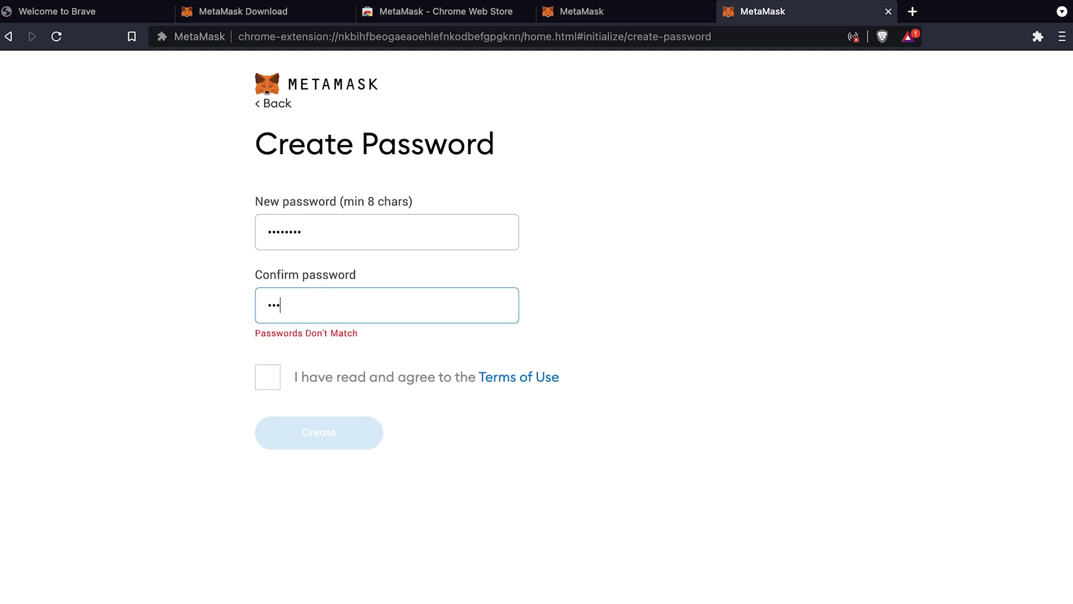
{"action": "type", "text": "•••••"}
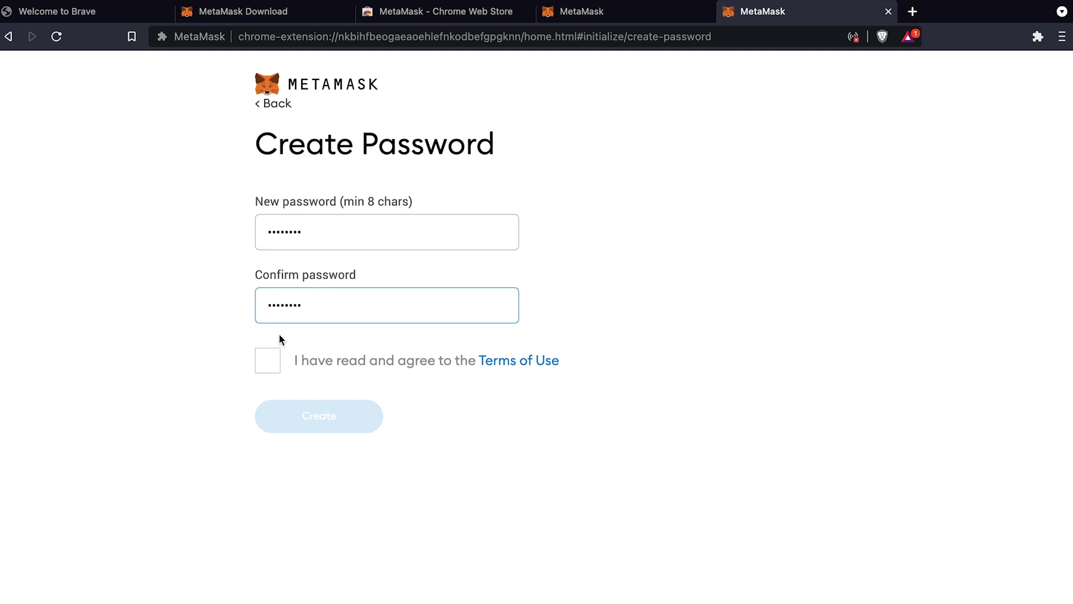
{"action": "left_click", "coordinate": [258, 365]}
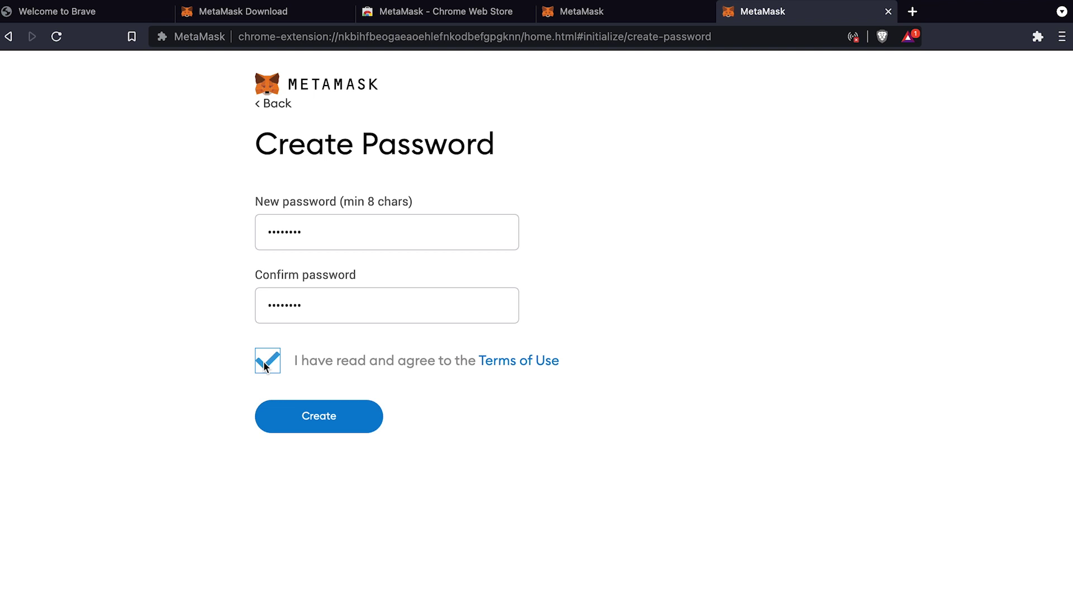
{"action": "left_click", "coordinate": [346, 417]}
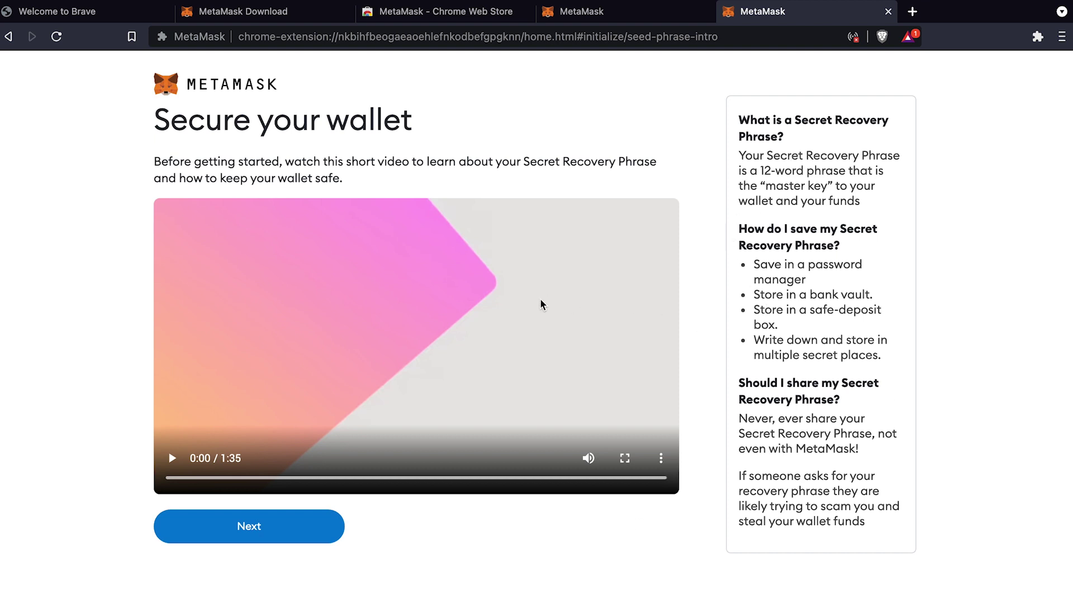
Reveal the 12-word Secret Recovery Phrase, copy it, and proceed to the confirmation page
{"action": "left_click", "coordinate": [264, 520]}
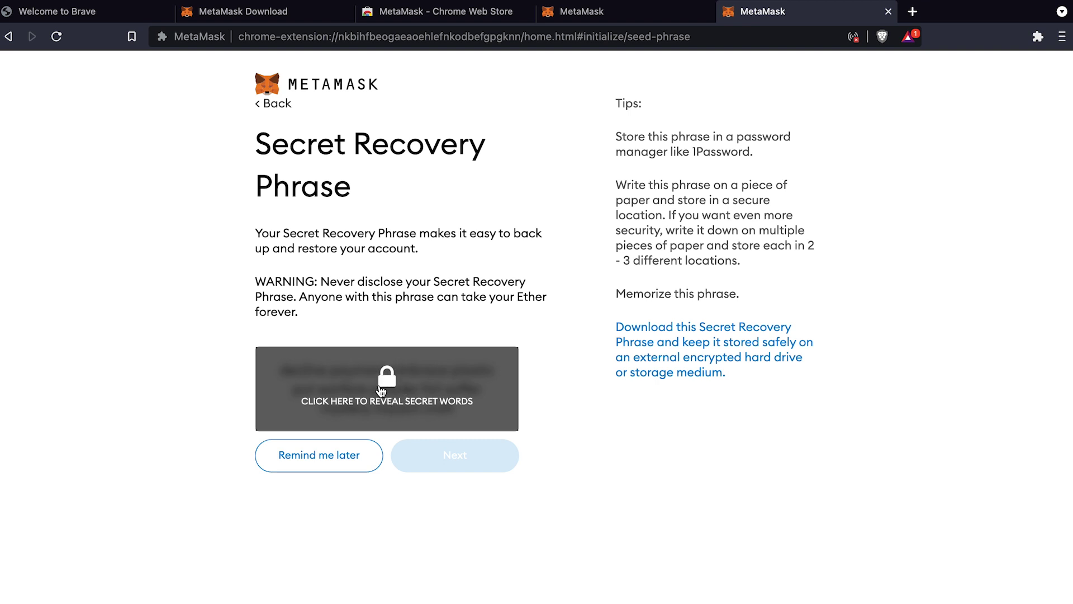
{"action": "left_click", "coordinate": [386, 396]}
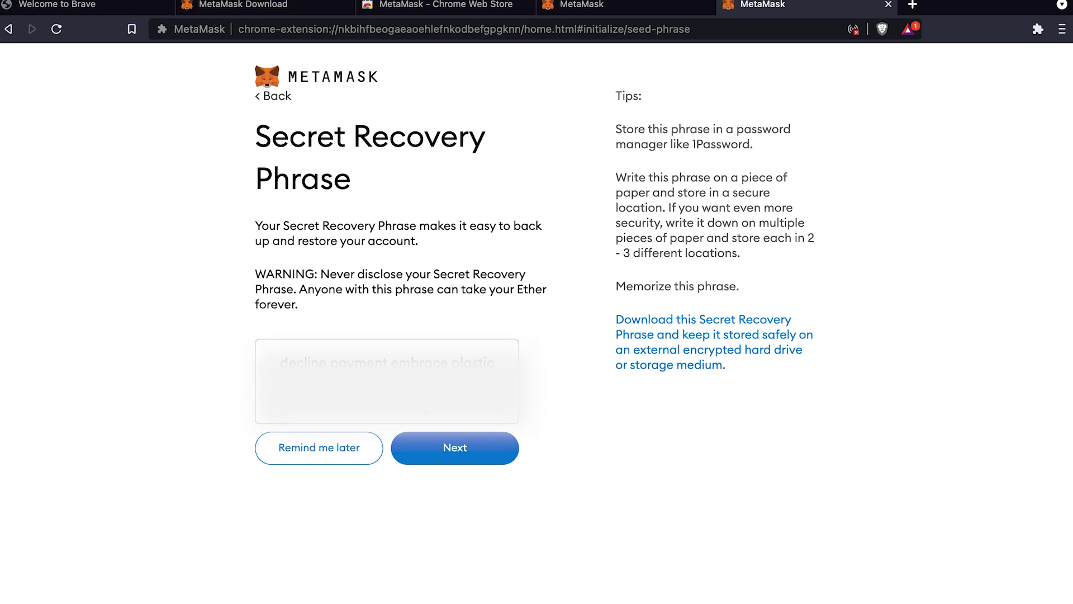
{"action": "right_click", "coordinate": [411, 395]}
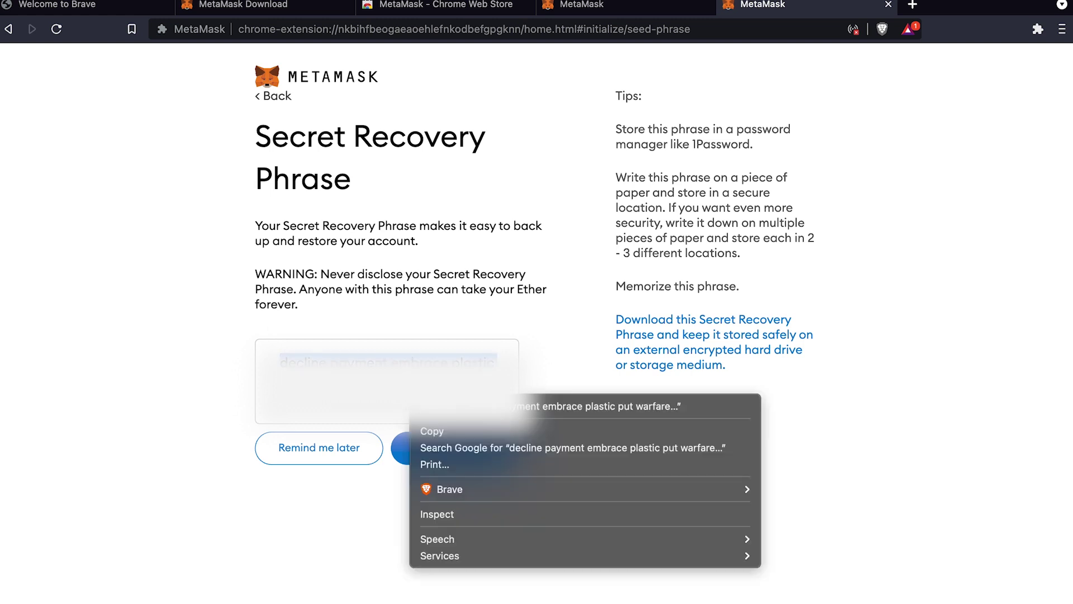
{"action": "left_click", "coordinate": [439, 431]}
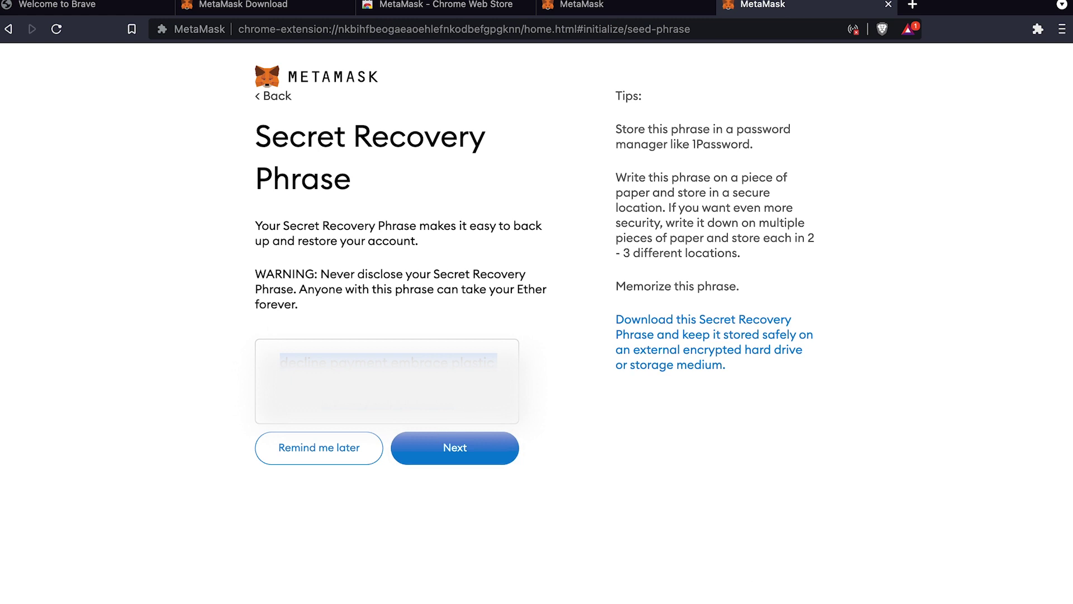
{"action": "right_click", "coordinate": [404, 379]}
{"action": "left_click", "coordinate": [431, 423]}
{"action": "left_click", "coordinate": [480, 456]}
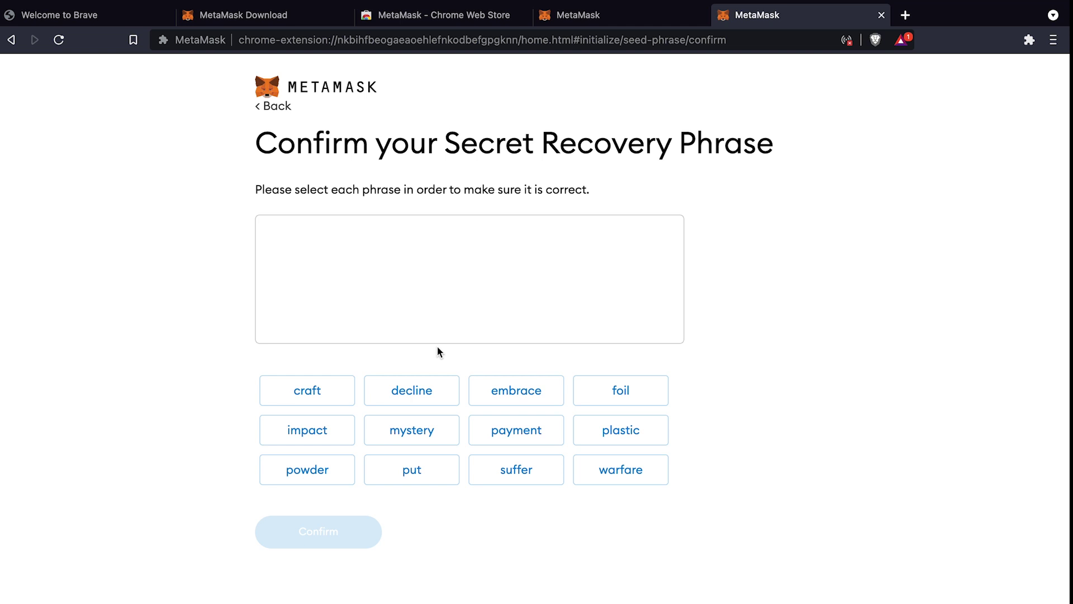
Confirm the recovery-phrase words, finish setup, and dismiss the What's new popup
{"action": "left_click", "coordinate": [423, 395]}
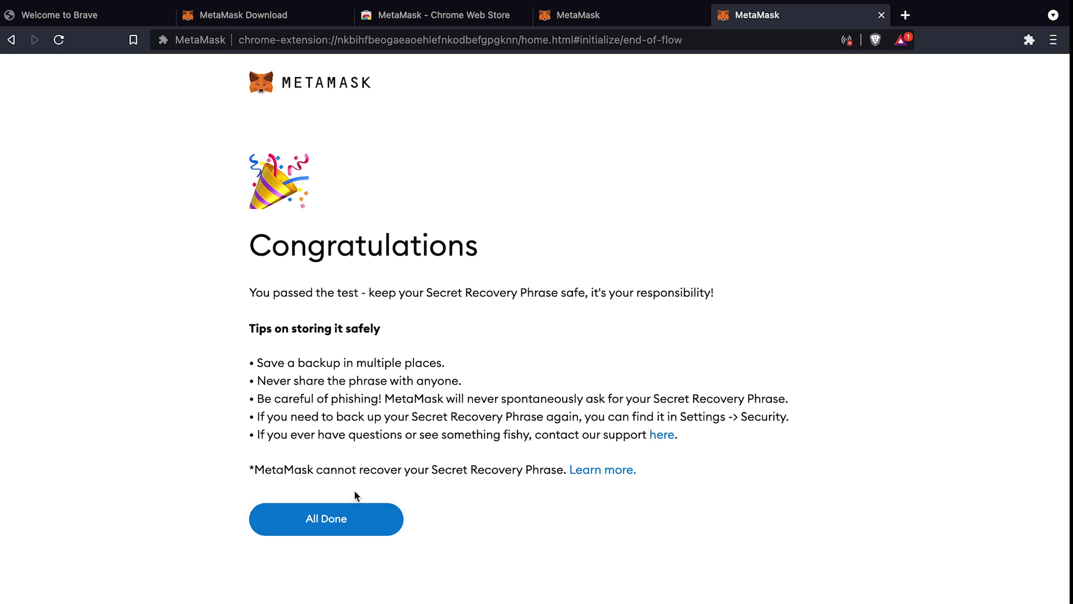
{"action": "left_click", "coordinate": [325, 516]}
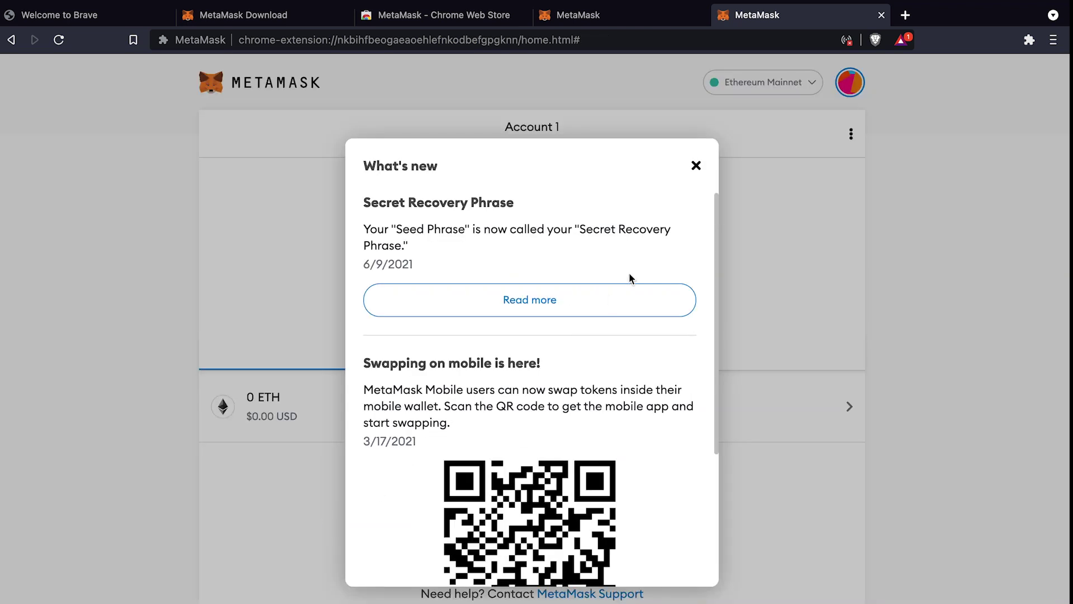
{"action": "scroll", "coordinate": [644, 366], "scroll_direction": "down", "scroll_amount": 4}
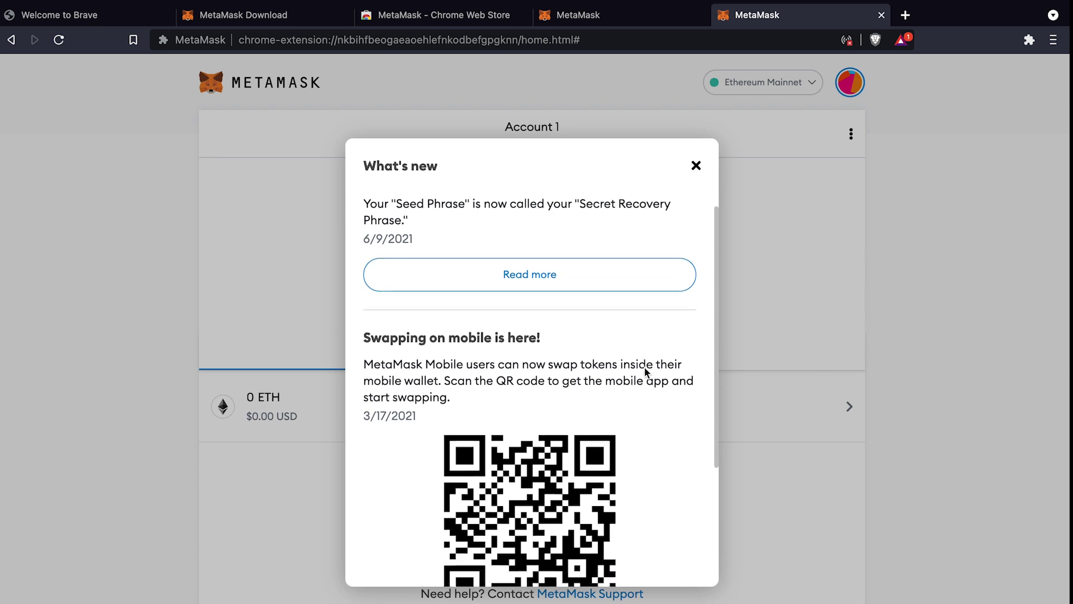
{"action": "scroll", "coordinate": [645, 369], "scroll_direction": "up", "scroll_amount": 4}
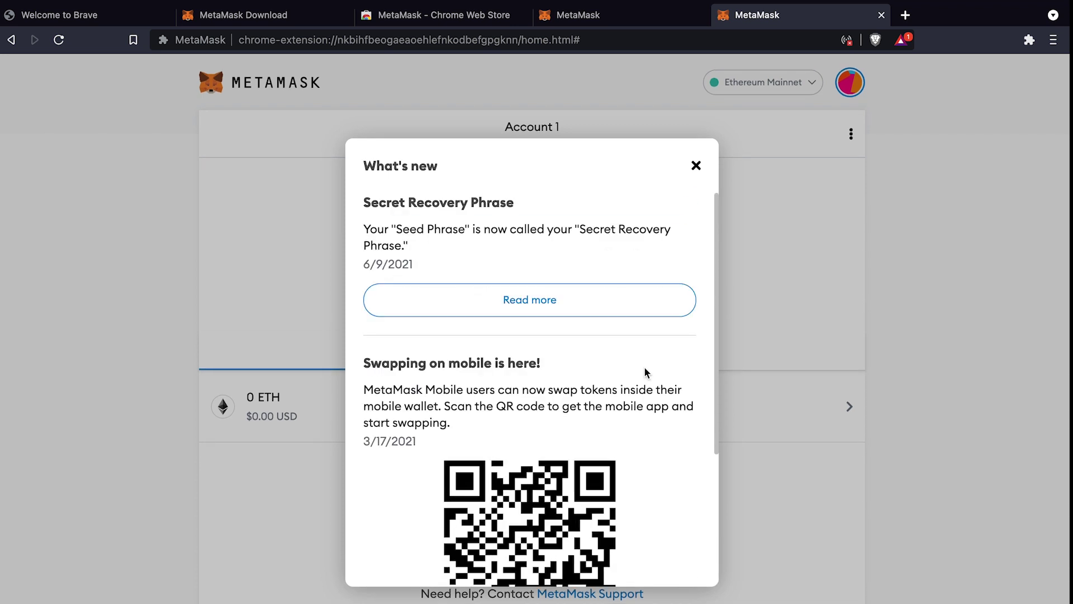
{"action": "left_click", "coordinate": [695, 165]}
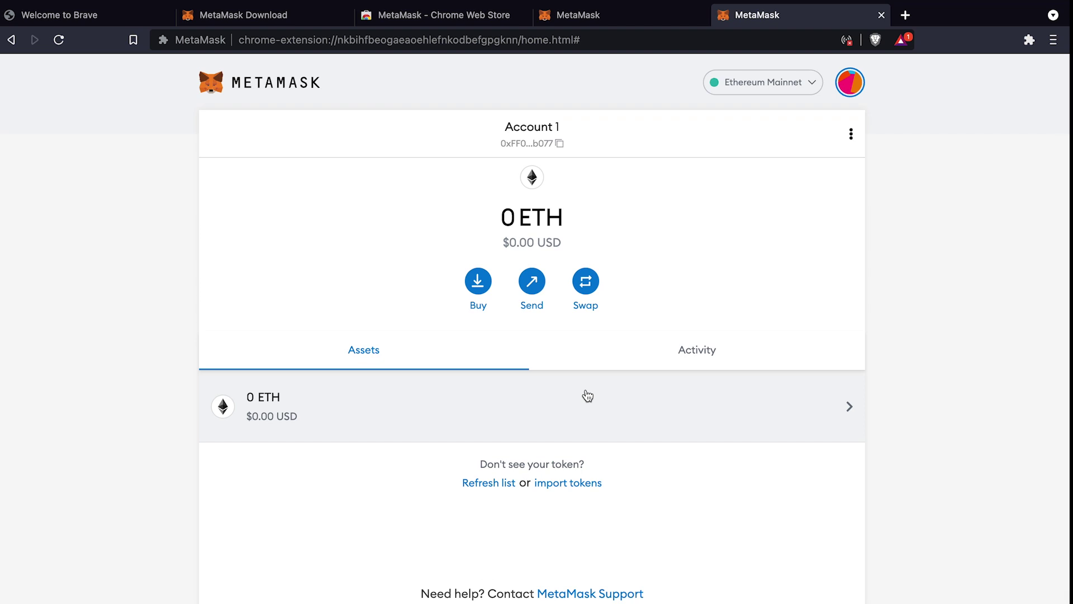
Scroll the empty Account 1 wallet overview showing 0 ETH
{"action": "scroll", "coordinate": [585, 395], "scroll_direction": "down", "scroll_amount": 1}
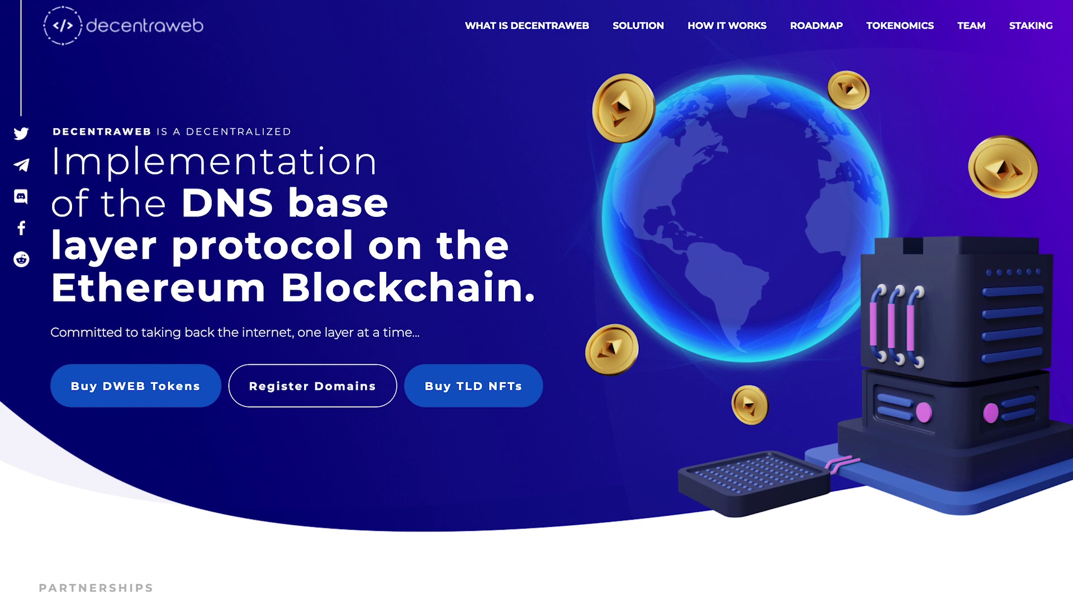
{"action": "key", "text": "alt+shift+m"}
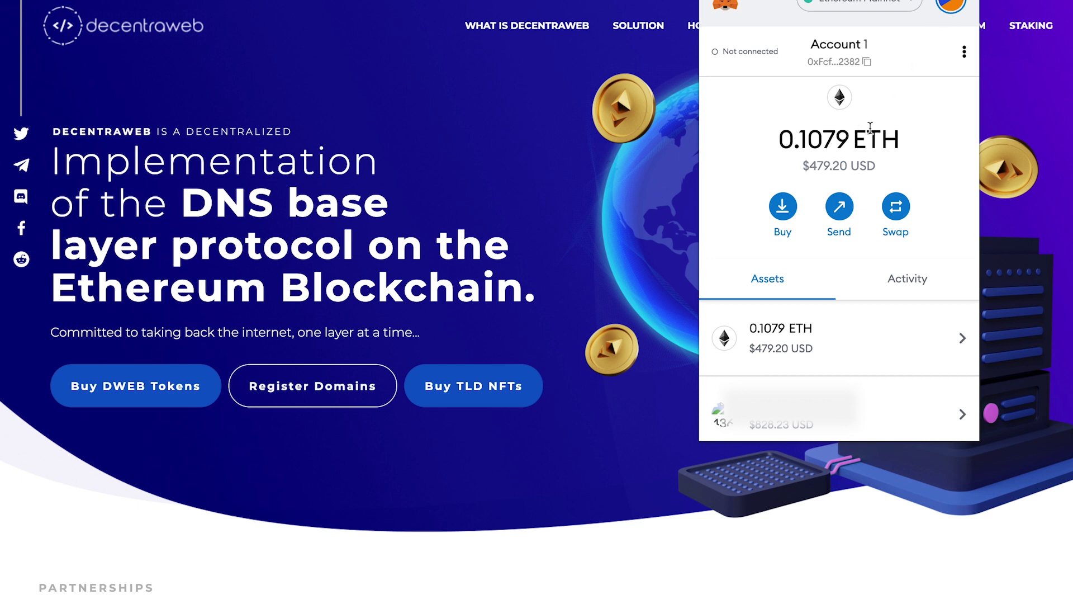
{"action": "left_click", "coordinate": [511, 230]}
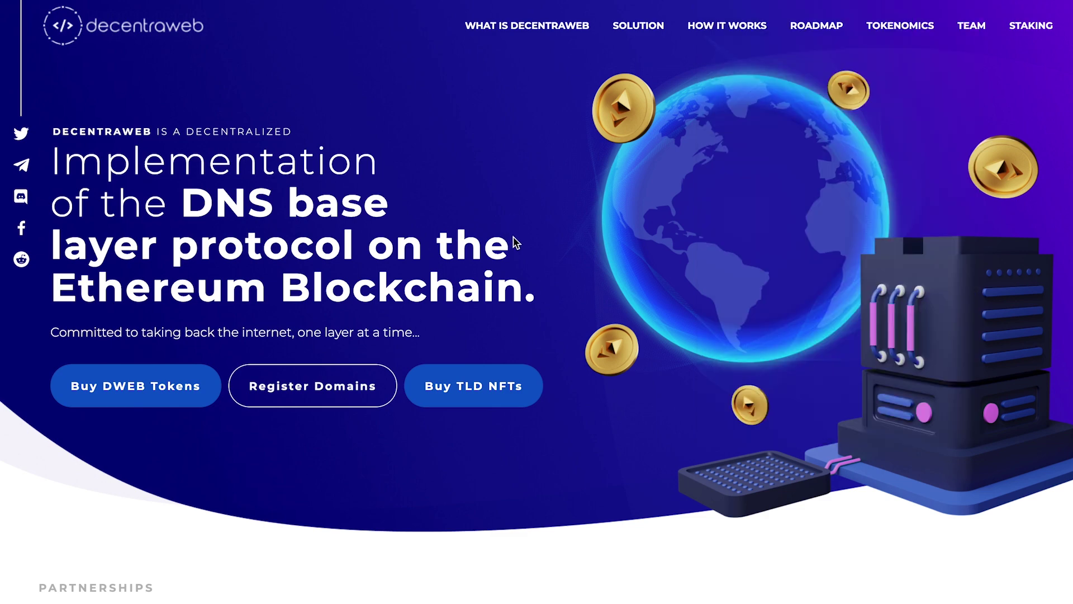
{"action": "scroll", "coordinate": [515, 302], "scroll_direction": "down", "scroll_amount": 8}
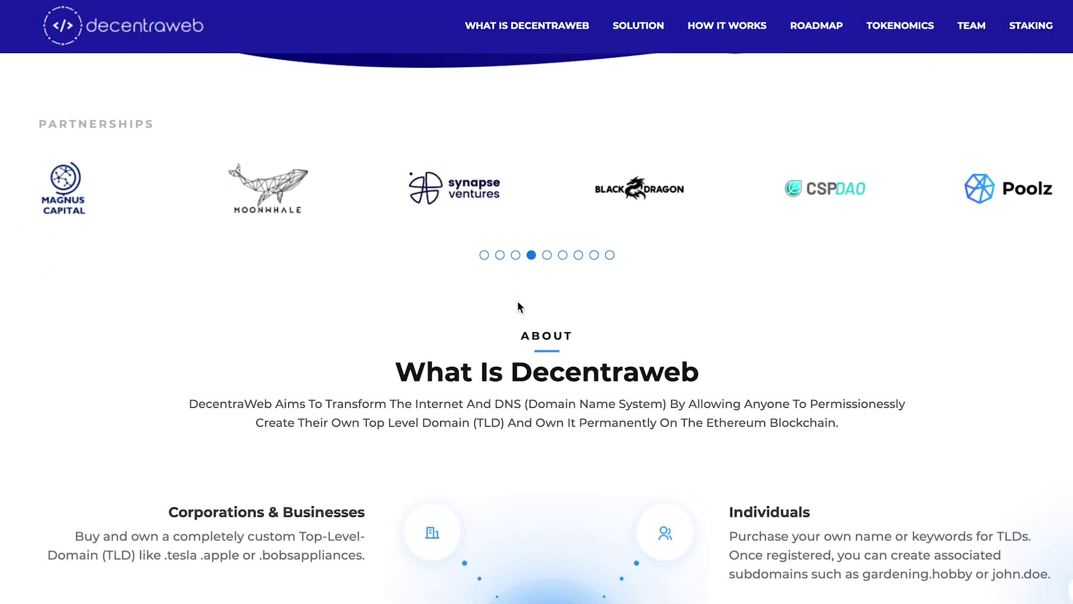
{"action": "scroll", "coordinate": [517, 307], "scroll_direction": "down", "scroll_amount": 3}
{"action": "scroll", "coordinate": [517, 305], "scroll_direction": "up", "scroll_amount": 12}
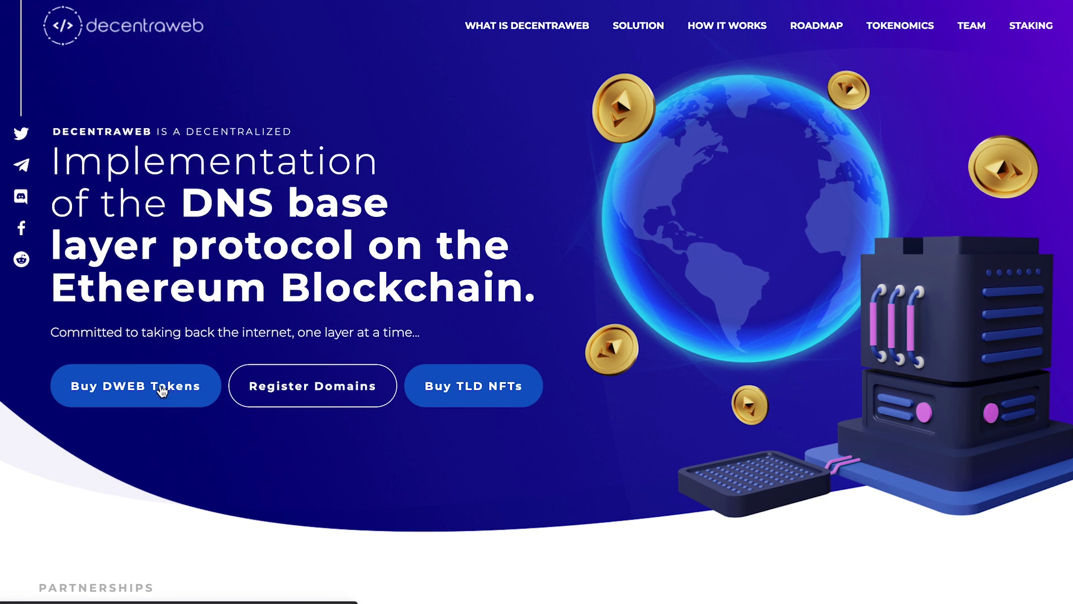
Start a Uniswap swap paying with ETH for DWEB, then return to Decentraweb's domain search
{"action": "left_click", "coordinate": [144, 391]}
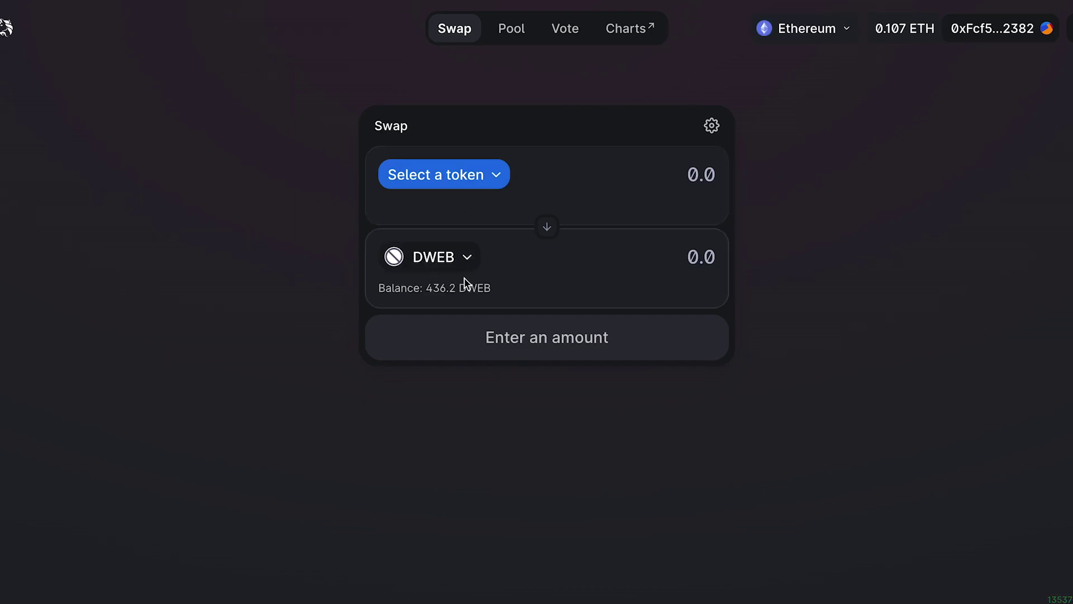
{"action": "left_click", "coordinate": [494, 177]}
{"action": "left_click", "coordinate": [434, 190]}
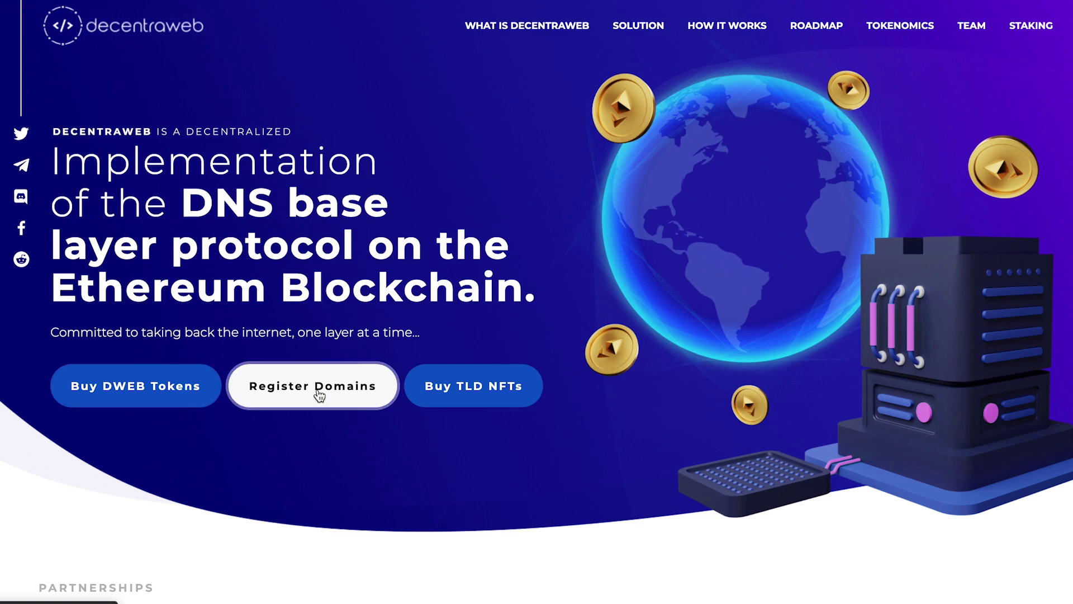
{"action": "left_click", "coordinate": [319, 395]}
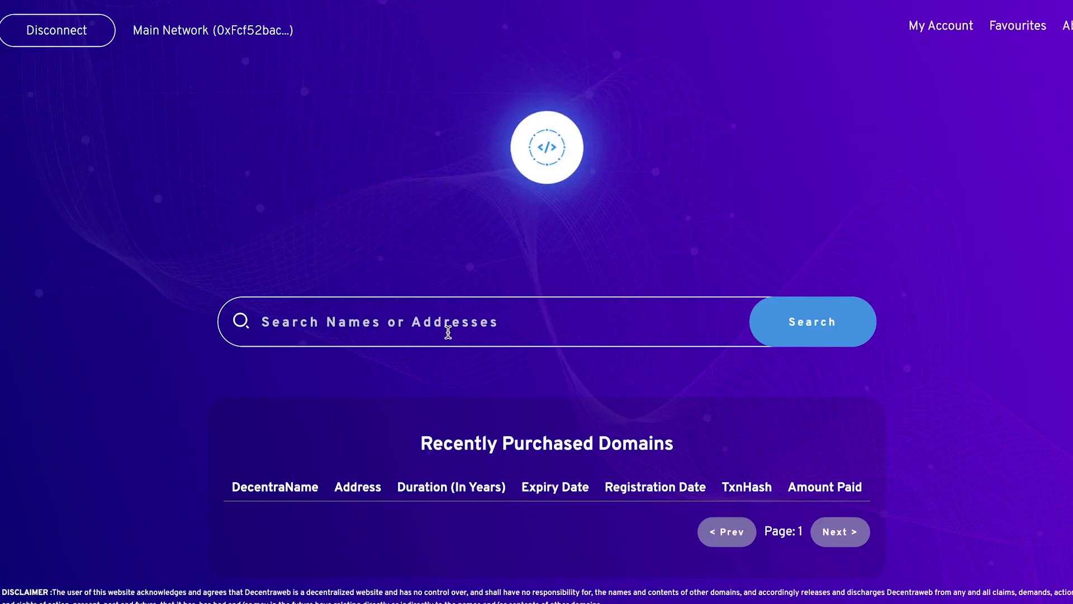
Search Decentraweb for 'cryptowhale' and open its available-name page
{"action": "scroll", "coordinate": [615, 285], "scroll_direction": "down", "scroll_amount": 5}
{"action": "scroll", "coordinate": [615, 283], "scroll_direction": "up", "scroll_amount": 5}
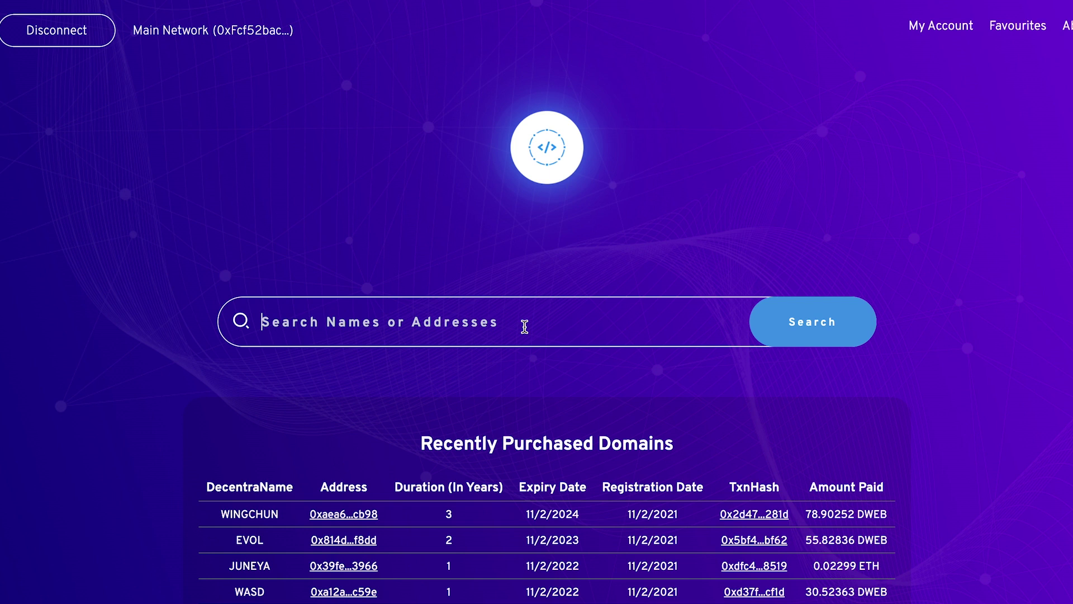
{"action": "type", "text": "cryp"}
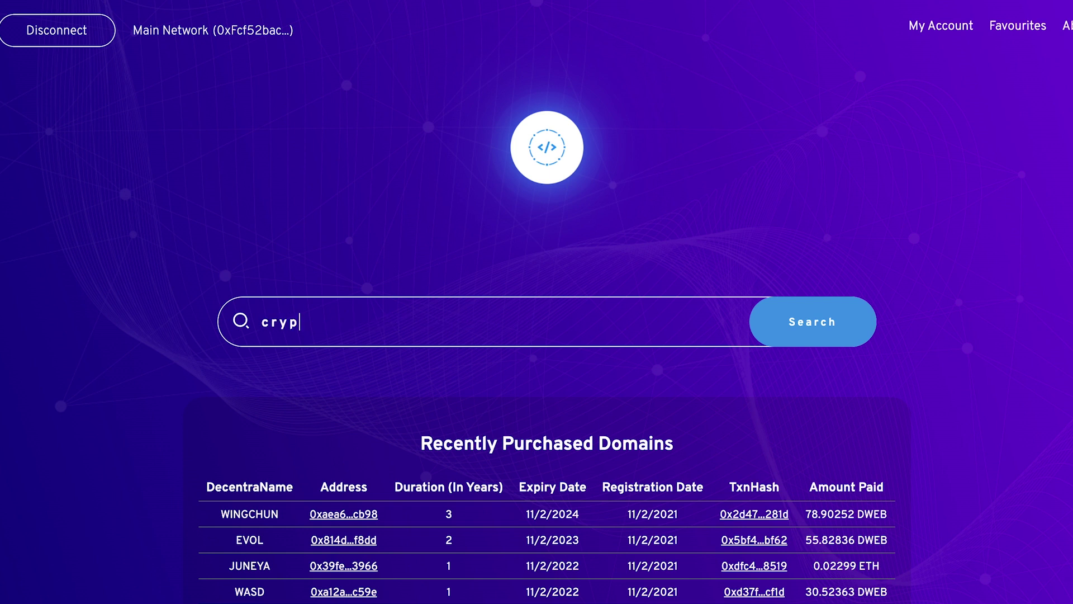
{"action": "type", "text": "towhale"}
{"action": "left_click", "coordinate": [812, 322]}
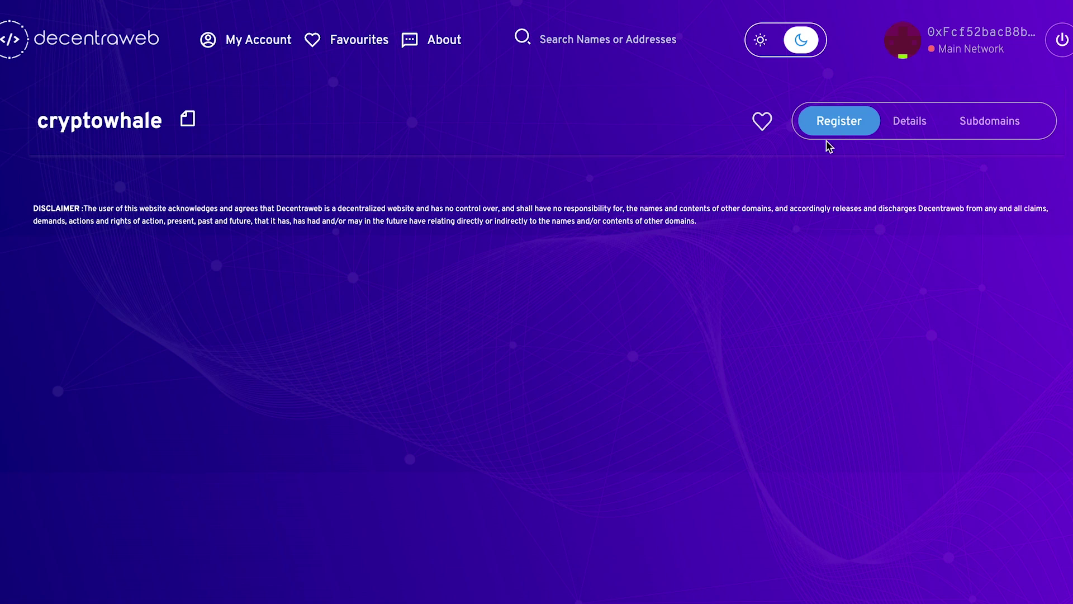
Bring up cryptowhale's registration options on the Register tab, then collapse the details
{"action": "left_click", "coordinate": [832, 127]}
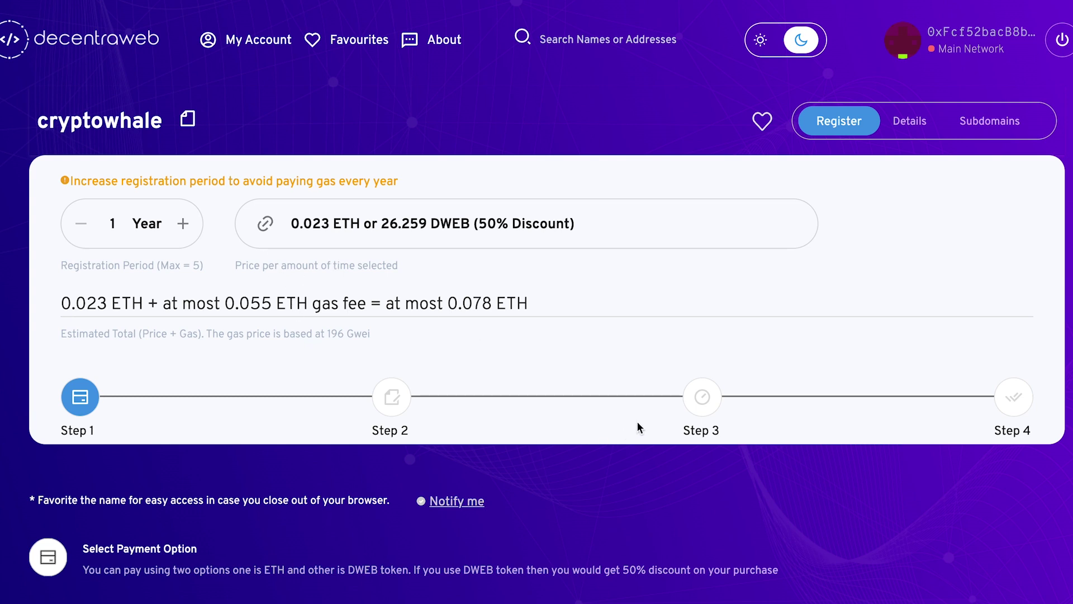
{"action": "scroll", "coordinate": [637, 427], "scroll_direction": "down", "scroll_amount": 1}
{"action": "scroll", "coordinate": [637, 427], "scroll_direction": "up", "scroll_amount": 1}
{"action": "left_click", "coordinate": [831, 132]}
Review the one-year price, 0.023 ETH or 26.259 DWEB, and highlight the price line
{"action": "scroll", "coordinate": [666, 284], "scroll_direction": "down", "scroll_amount": 2}
{"action": "scroll", "coordinate": [666, 283], "scroll_direction": "down", "scroll_amount": 2}
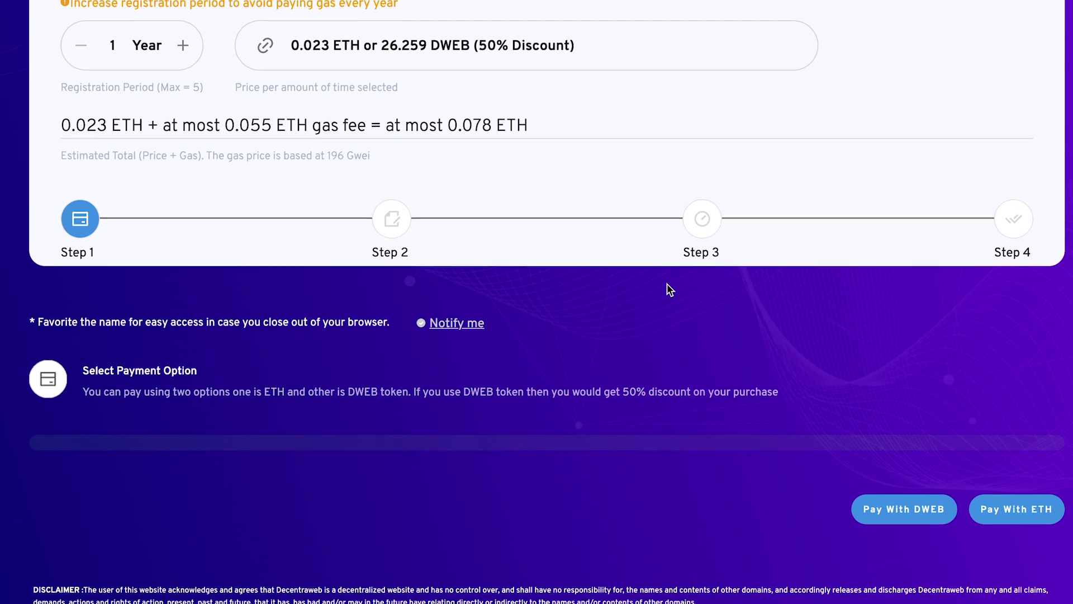
{"action": "scroll", "coordinate": [666, 283], "scroll_direction": "up", "scroll_amount": 2}
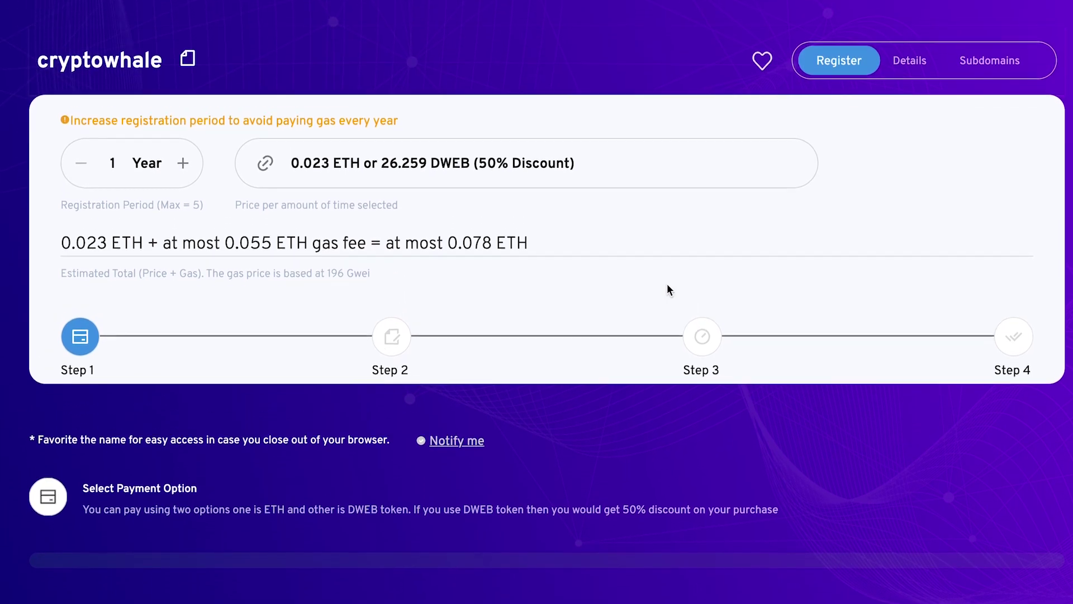
{"action": "scroll", "coordinate": [666, 283], "scroll_direction": "down", "scroll_amount": 1}
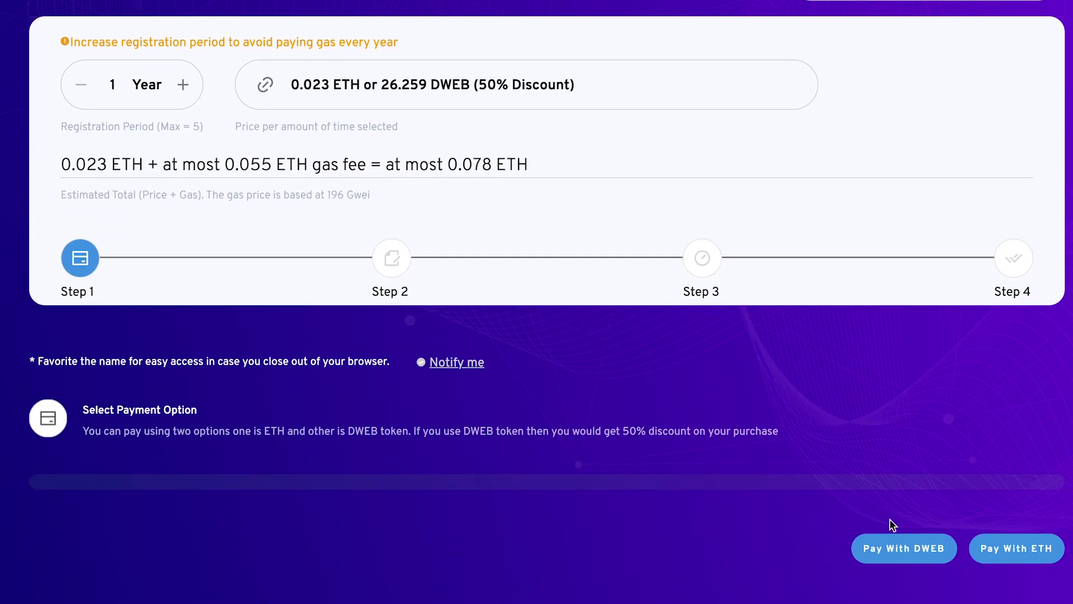
{"action": "scroll", "coordinate": [840, 395], "scroll_direction": "up", "scroll_amount": 3}
{"action": "scroll", "coordinate": [840, 394], "scroll_direction": "down", "scroll_amount": 3}
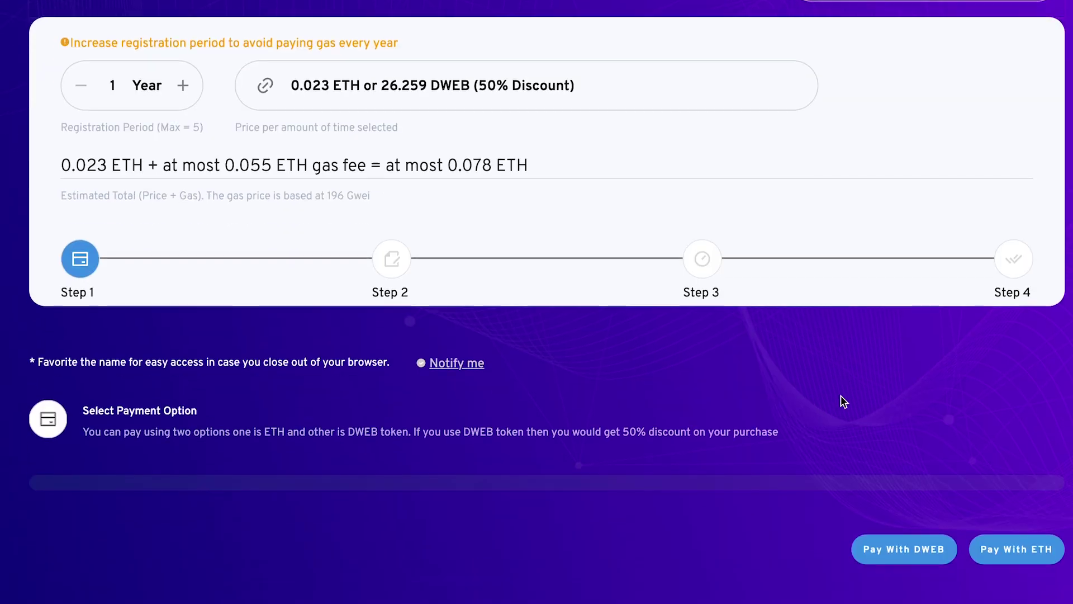
{"action": "scroll", "coordinate": [858, 421], "scroll_direction": "up", "scroll_amount": 3}
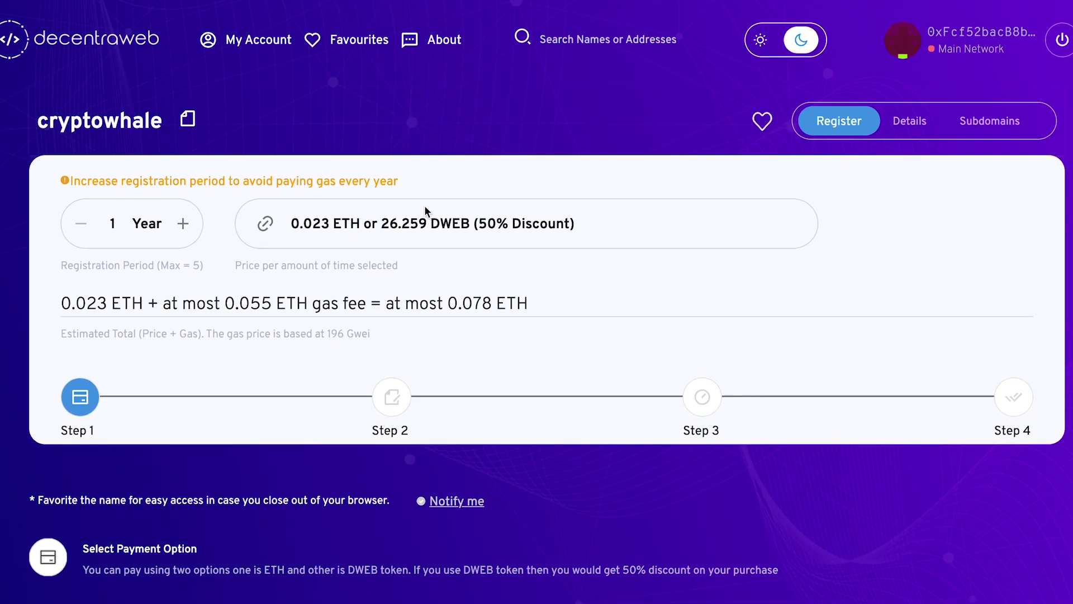
{"action": "triple_click", "coordinate": [497, 222]}
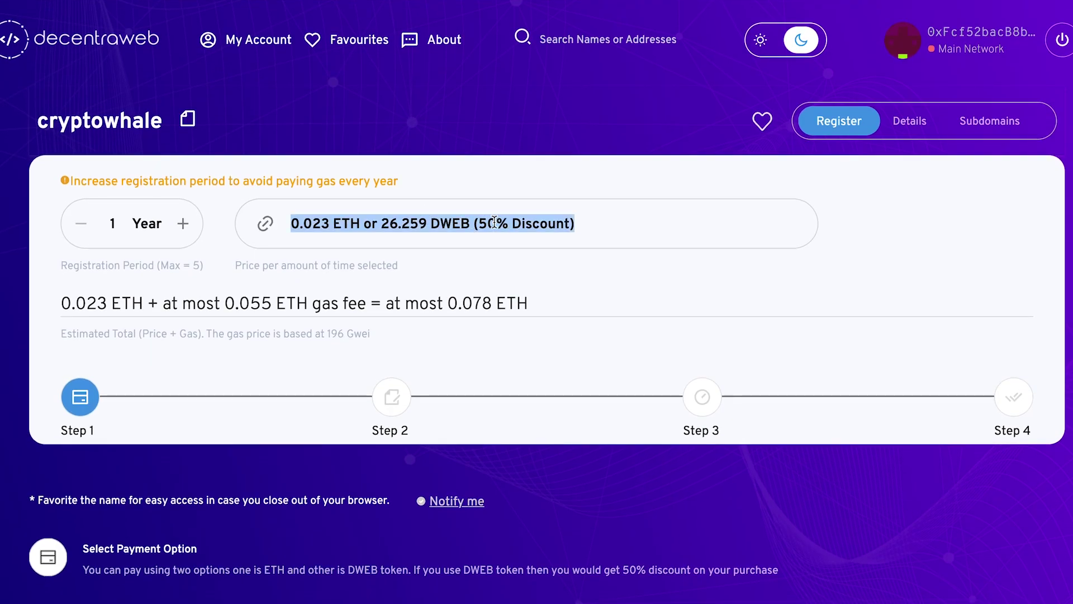
{"action": "scroll", "coordinate": [552, 264], "scroll_direction": "down", "scroll_amount": 3}
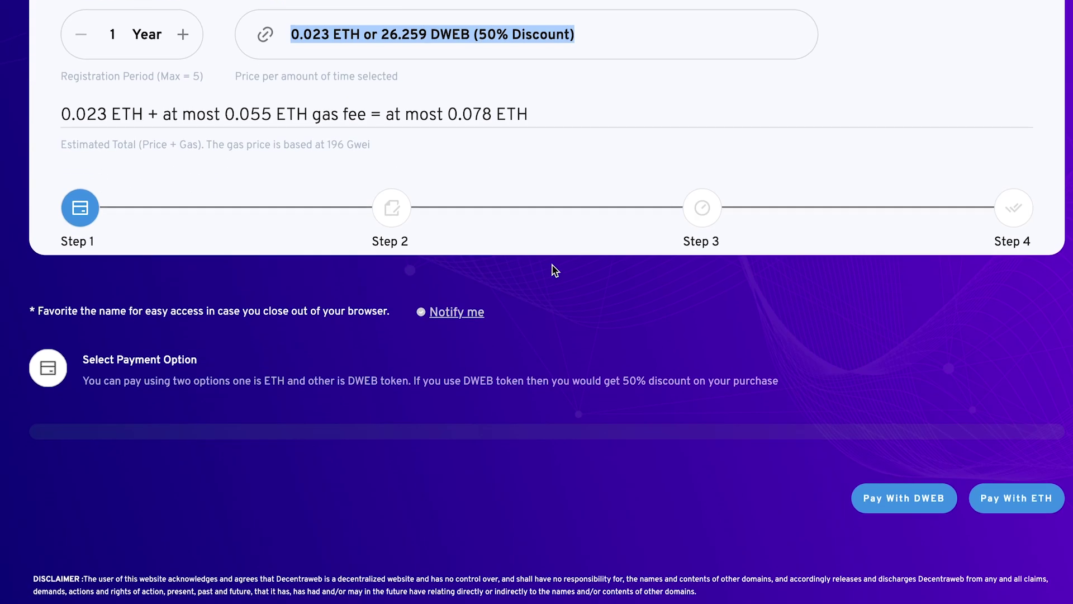
Choose the payment method and start the one-year, 0.023 ETH registration request
{"action": "left_click", "coordinate": [894, 510]}
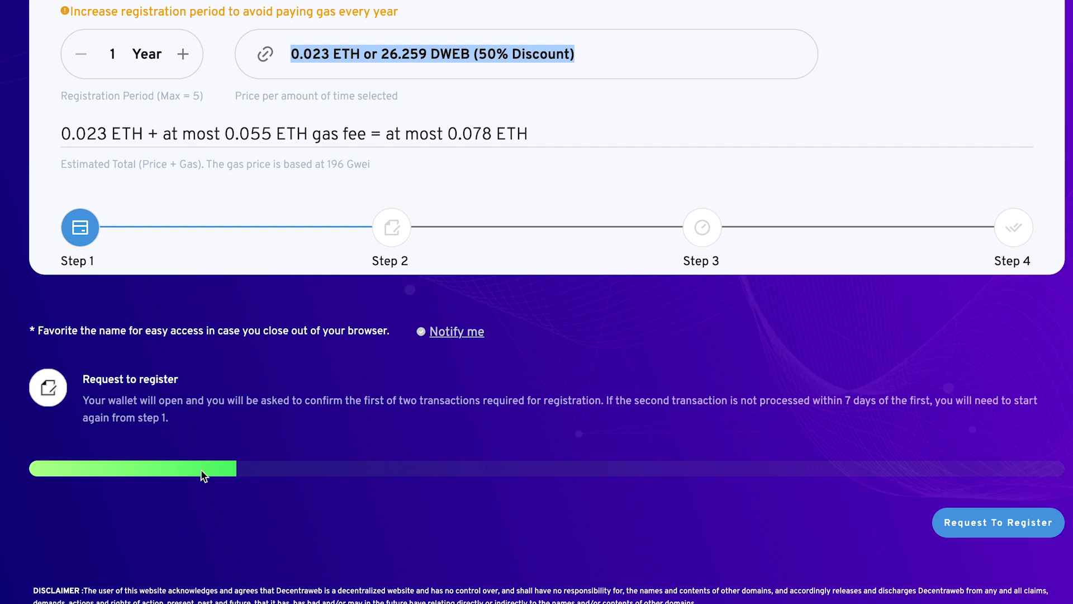
{"action": "left_click", "coordinate": [239, 476]}
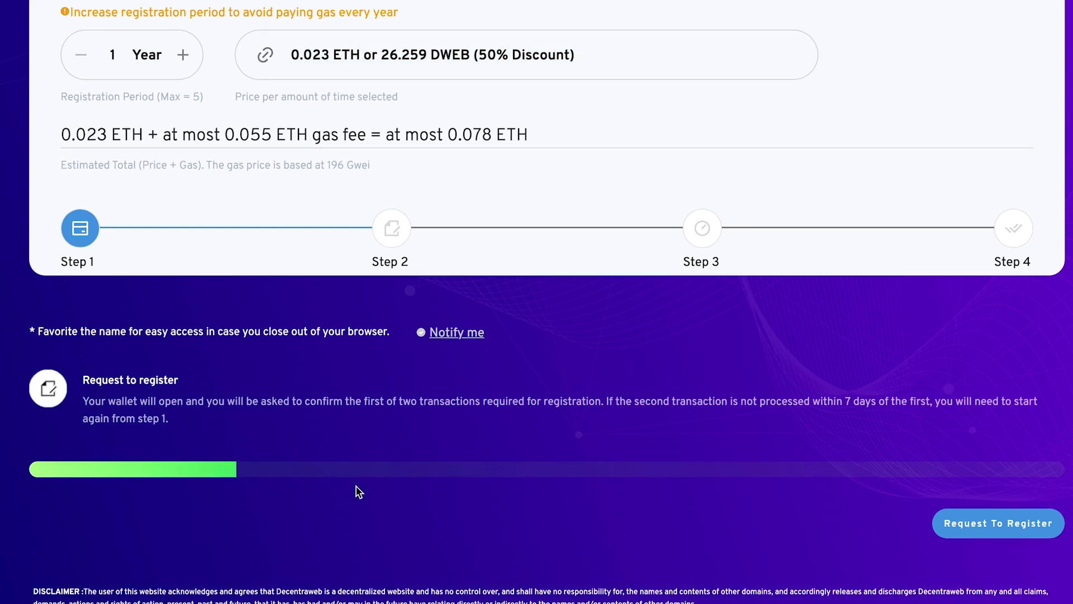
{"action": "scroll", "coordinate": [358, 492], "scroll_direction": "up", "scroll_amount": 3}
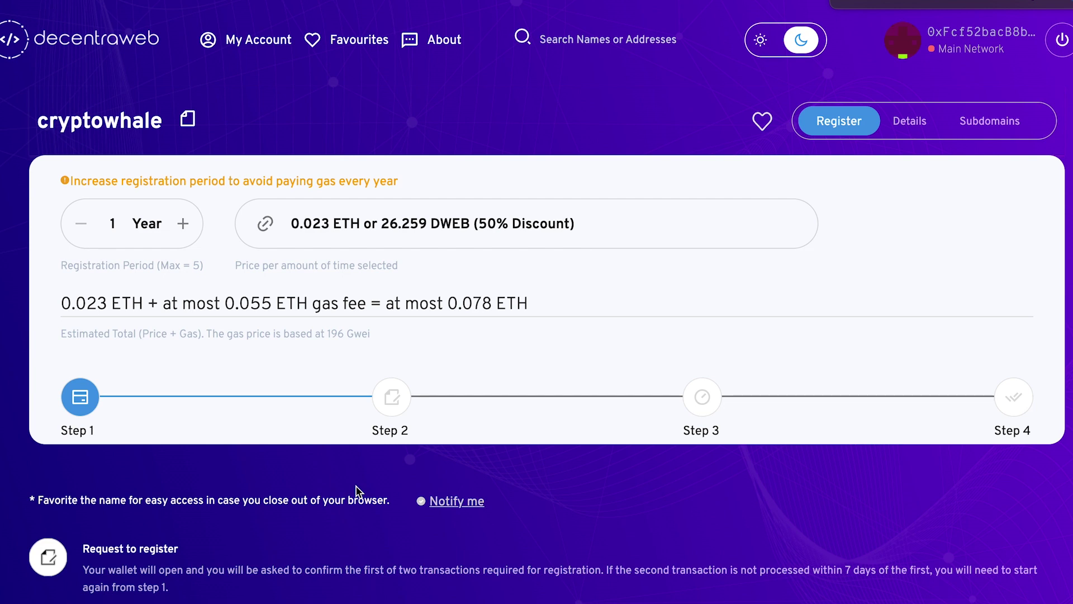
{"action": "scroll", "coordinate": [358, 492], "scroll_direction": "down", "scroll_amount": 3}
{"action": "scroll", "coordinate": [359, 492], "scroll_direction": "up", "scroll_amount": 3}
{"action": "scroll", "coordinate": [360, 381], "scroll_direction": "down", "scroll_amount": 3}
{"action": "scroll", "coordinate": [360, 381], "scroll_direction": "up", "scroll_amount": 3}
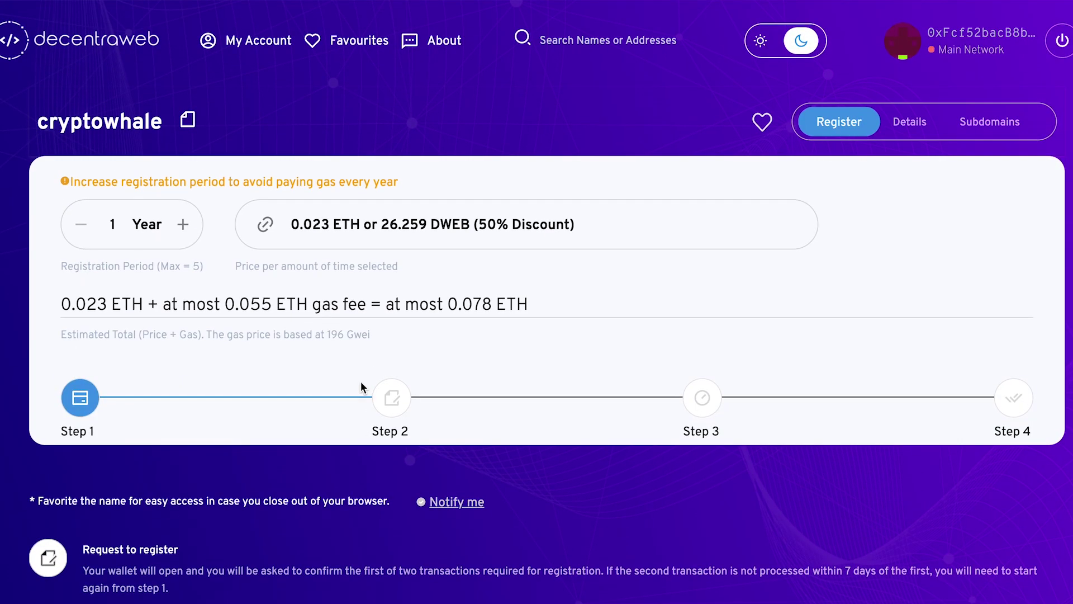
{"action": "scroll", "coordinate": [360, 386], "scroll_direction": "down", "scroll_amount": 3}
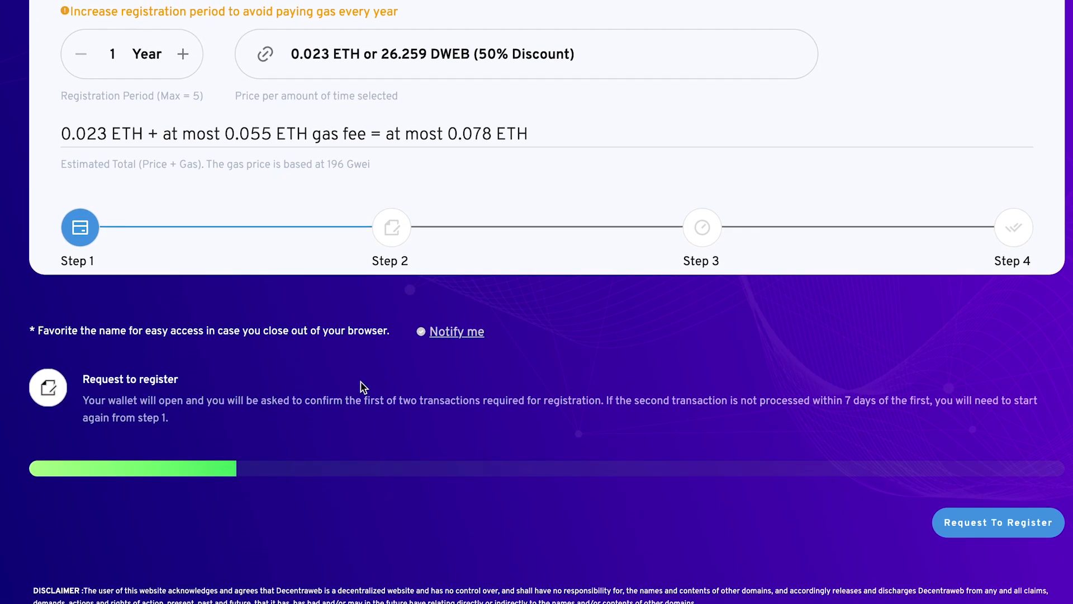
{"action": "scroll", "coordinate": [362, 386], "scroll_direction": "up", "scroll_amount": 3}
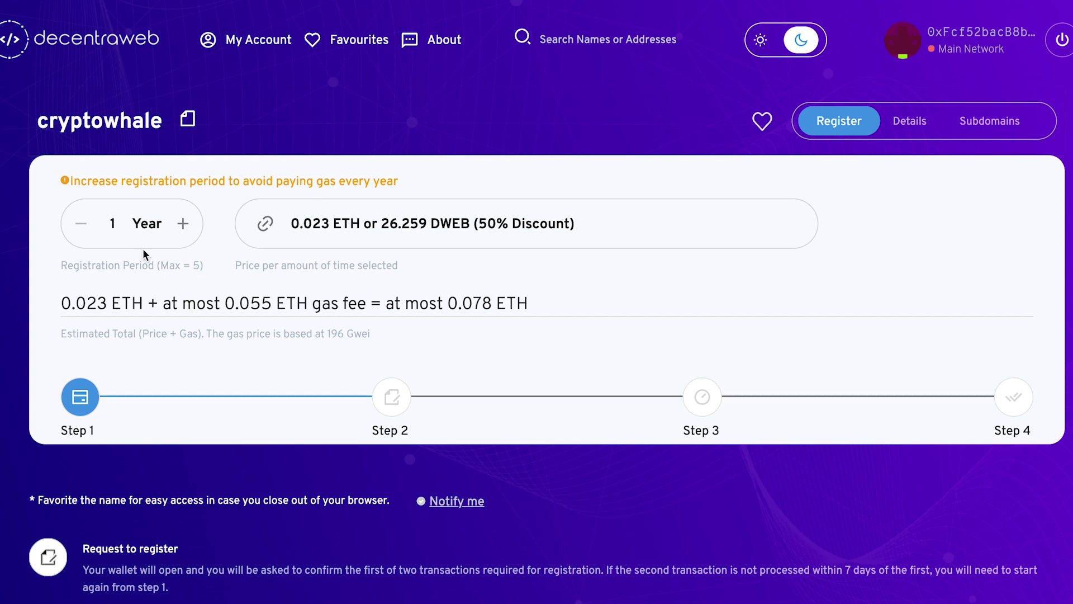
{"action": "scroll", "coordinate": [190, 388], "scroll_direction": "down", "scroll_amount": 3}
{"action": "scroll", "coordinate": [190, 391], "scroll_direction": "up", "scroll_amount": 3}
Highlight the cryptowhale name and review the estimated total before approving
{"action": "double_click", "coordinate": [154, 121]}
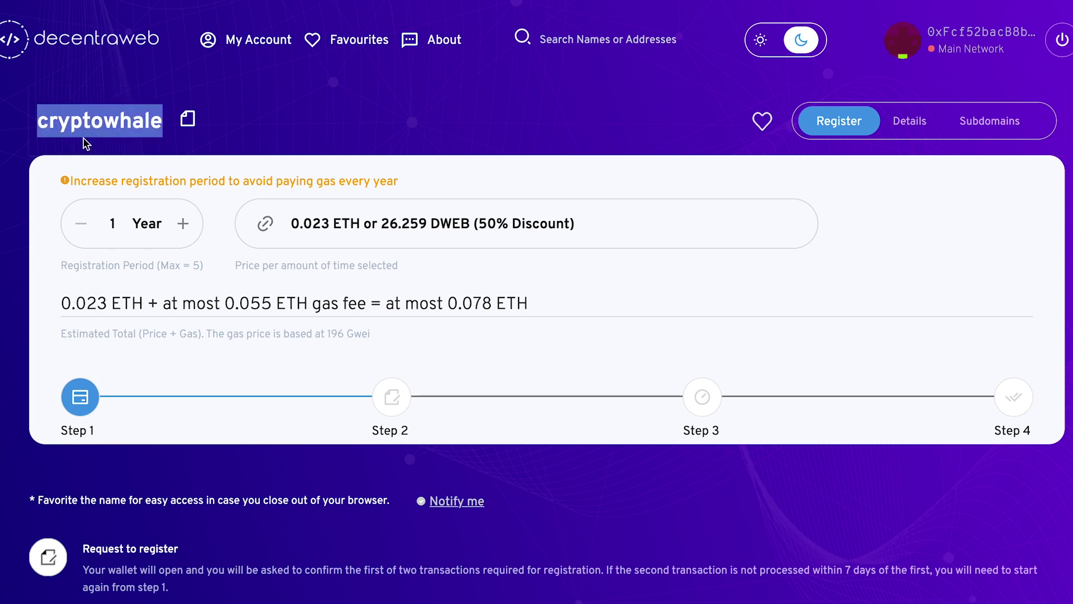
{"action": "left_click", "coordinate": [158, 128]}
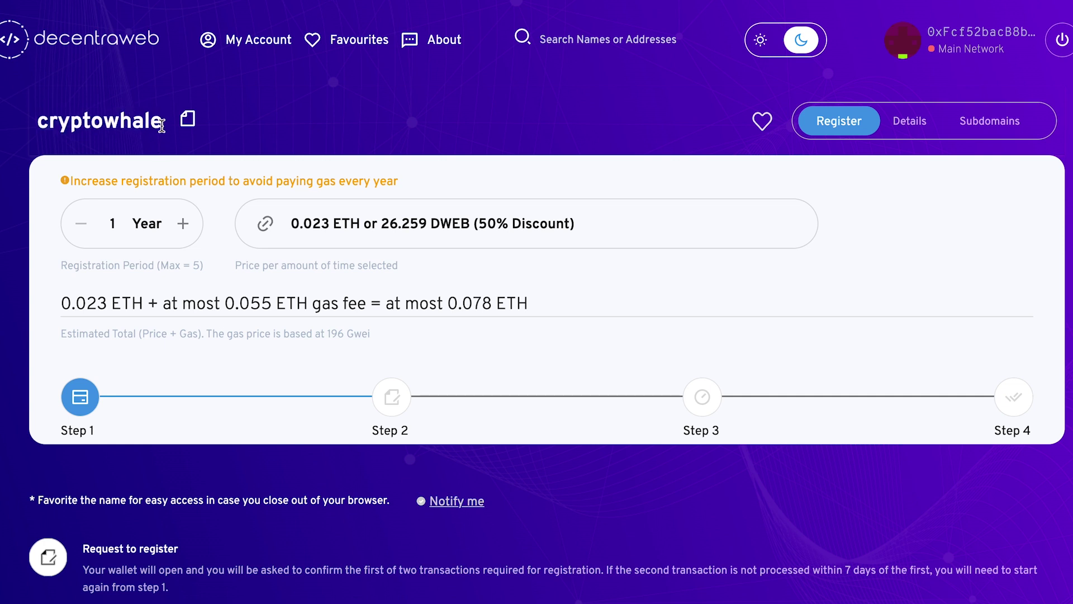
{"action": "double_click", "coordinate": [161, 121]}
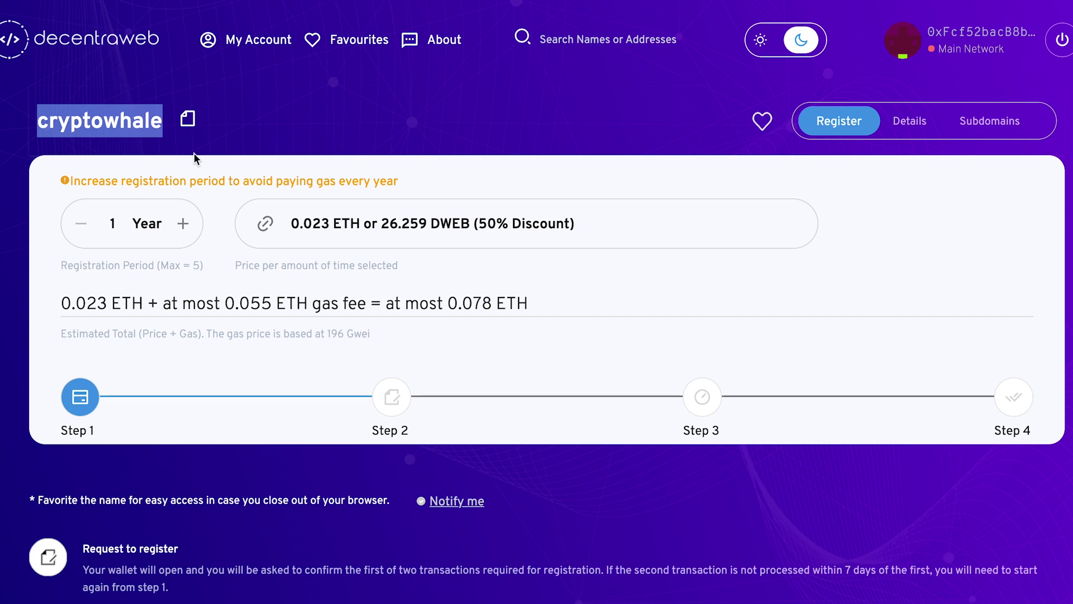
{"action": "scroll", "coordinate": [249, 410], "scroll_direction": "down", "scroll_amount": 3}
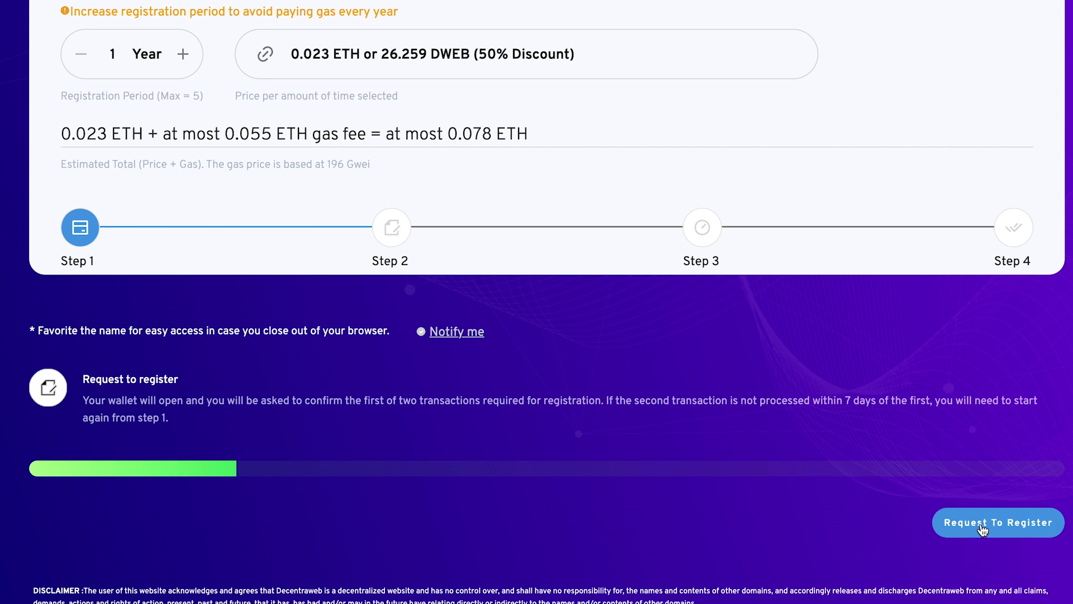
{"action": "scroll", "coordinate": [873, 453], "scroll_direction": "up", "scroll_amount": 3}
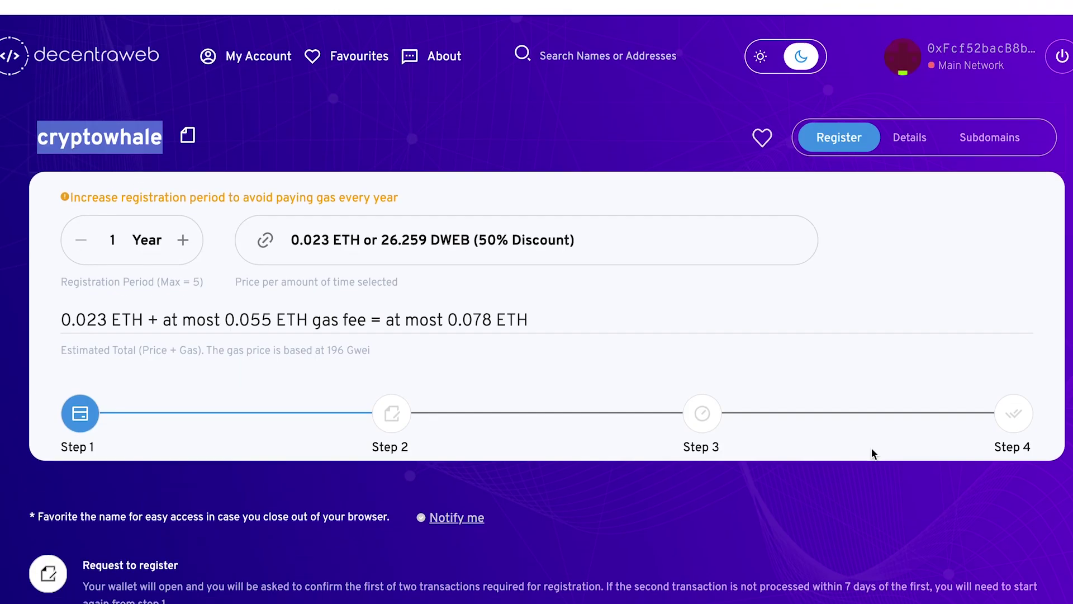
{"action": "scroll", "coordinate": [871, 452], "scroll_direction": "down", "scroll_amount": 3}
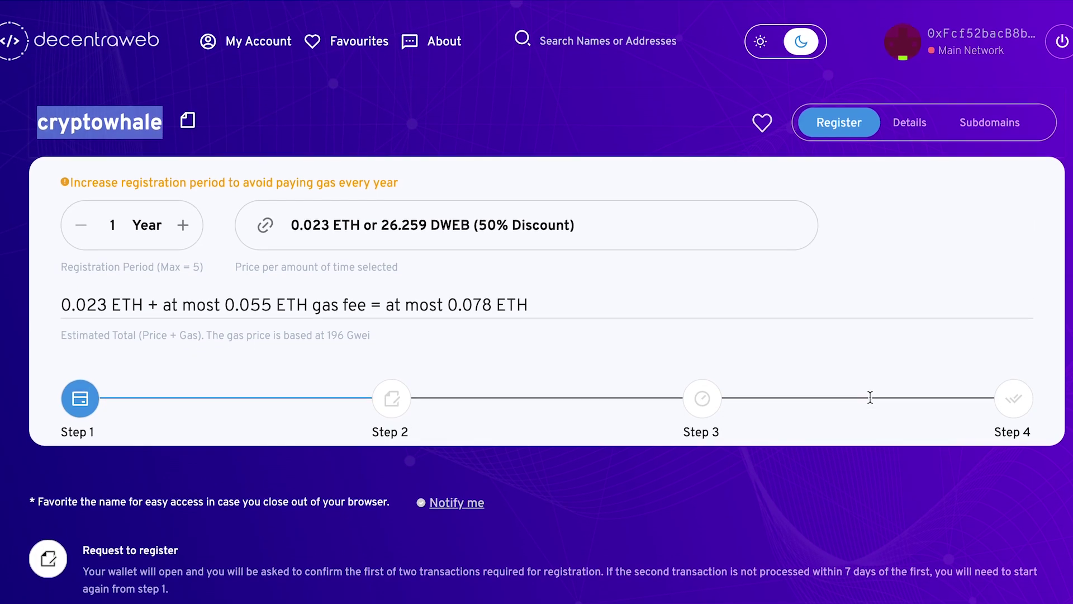
{"action": "scroll", "coordinate": [870, 397], "scroll_direction": "down", "scroll_amount": 3}
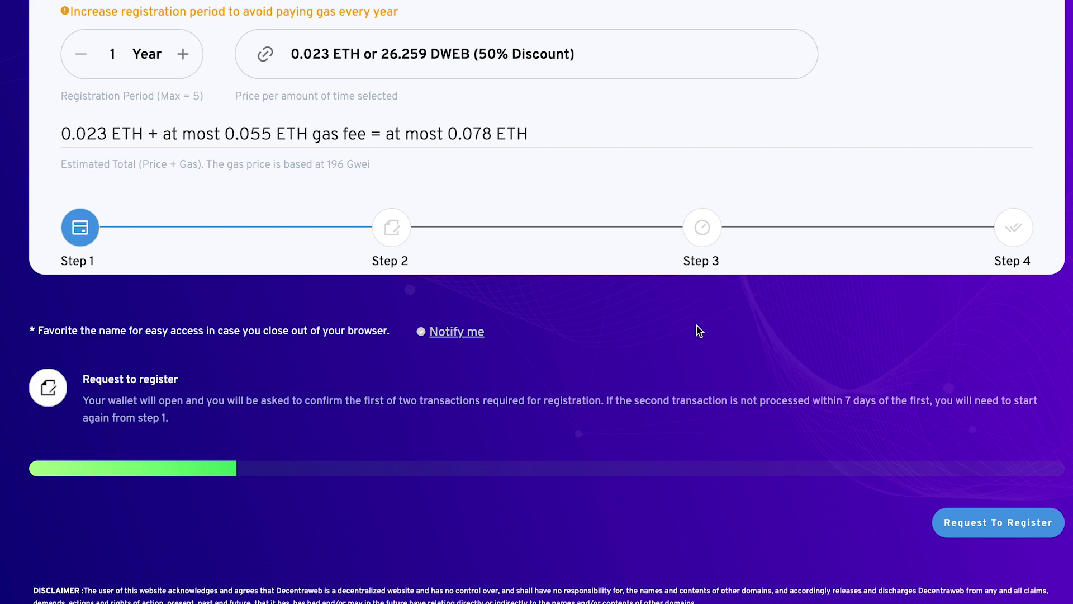
{"action": "scroll", "coordinate": [674, 425], "scroll_direction": "up", "scroll_amount": 3}
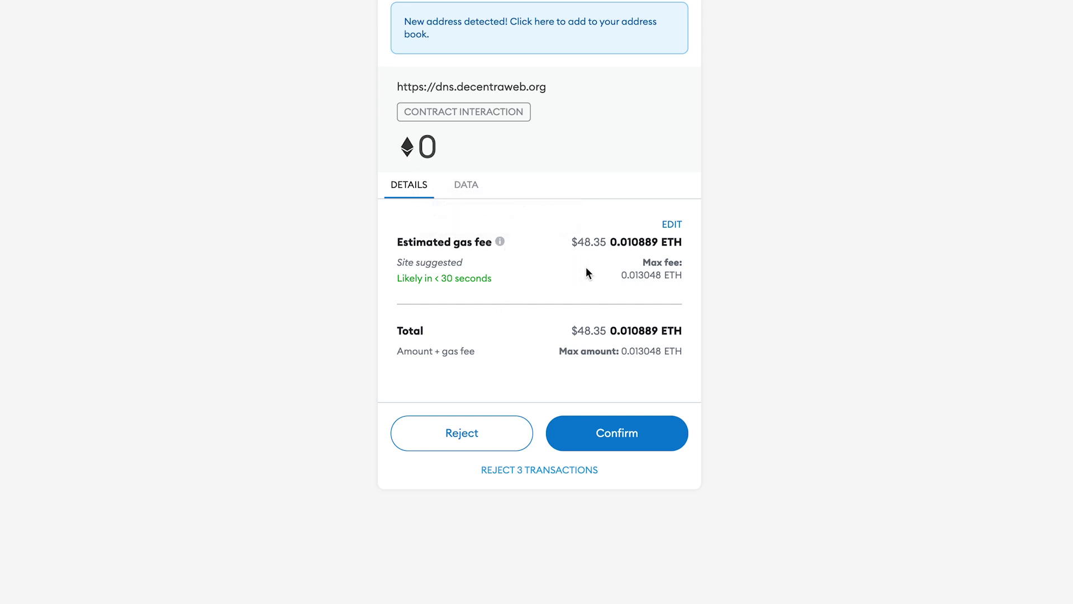
Approve the first cryptowhale registration transaction in MetaMask, confirming again after the popup reloads
{"action": "left_click", "coordinate": [611, 433]}
{"action": "left_click", "coordinate": [589, 438]}
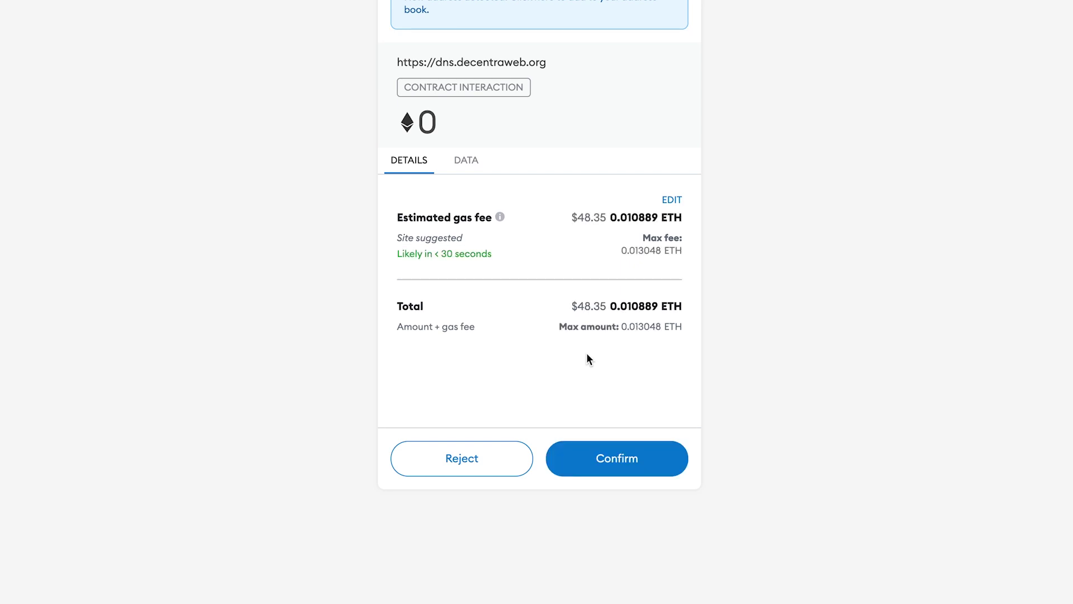
{"action": "left_click", "coordinate": [634, 458]}
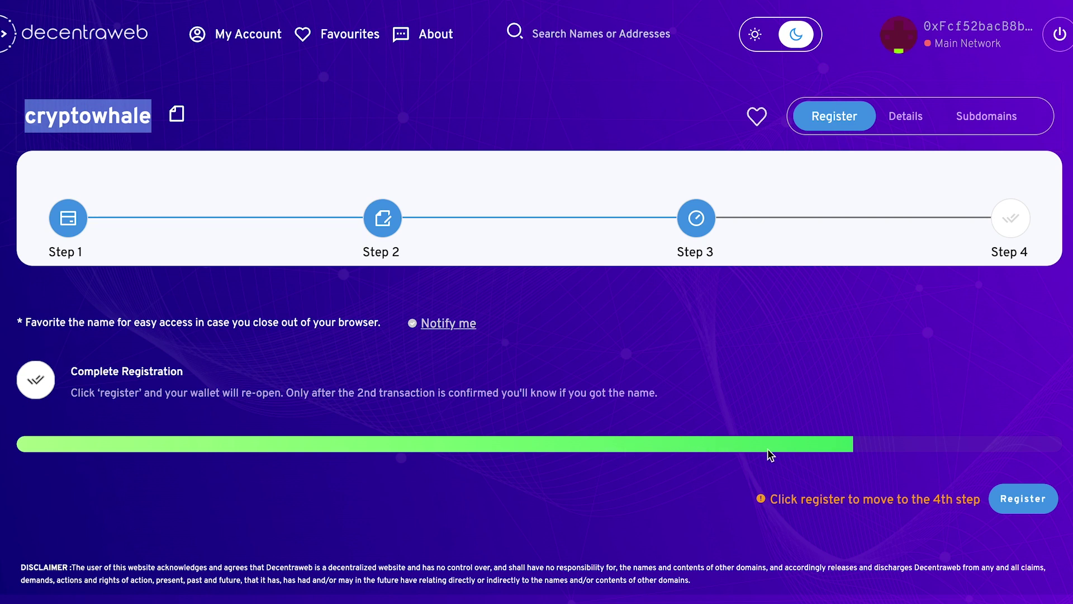
Request the second registration transaction at step 3, bringing up MetaMask's 0.055536 ETH gas estimate
{"action": "left_click", "coordinate": [1008, 441]}
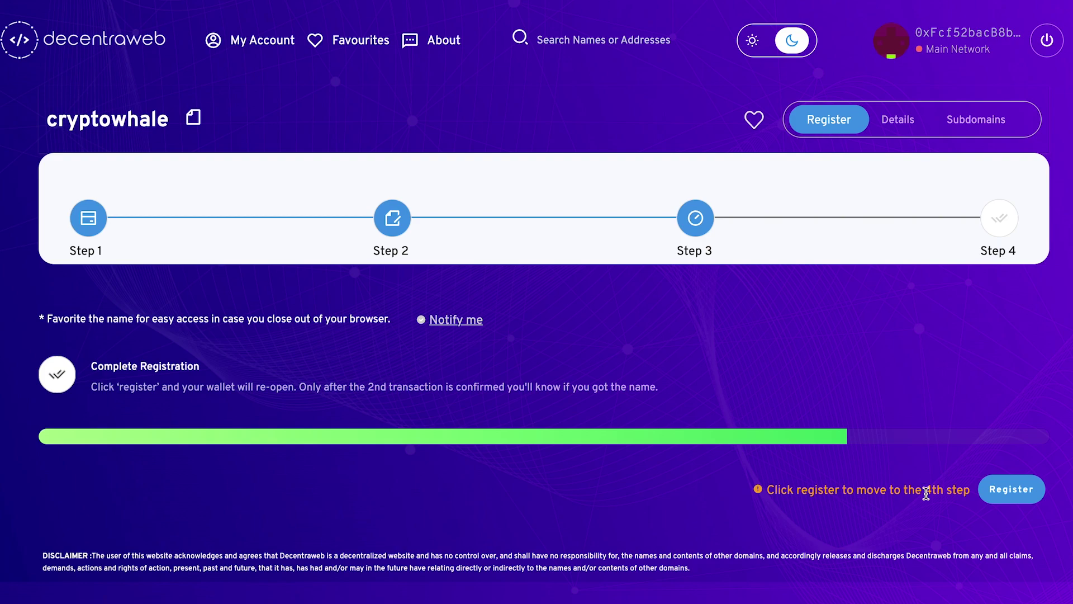
{"action": "left_click", "coordinate": [1015, 492]}
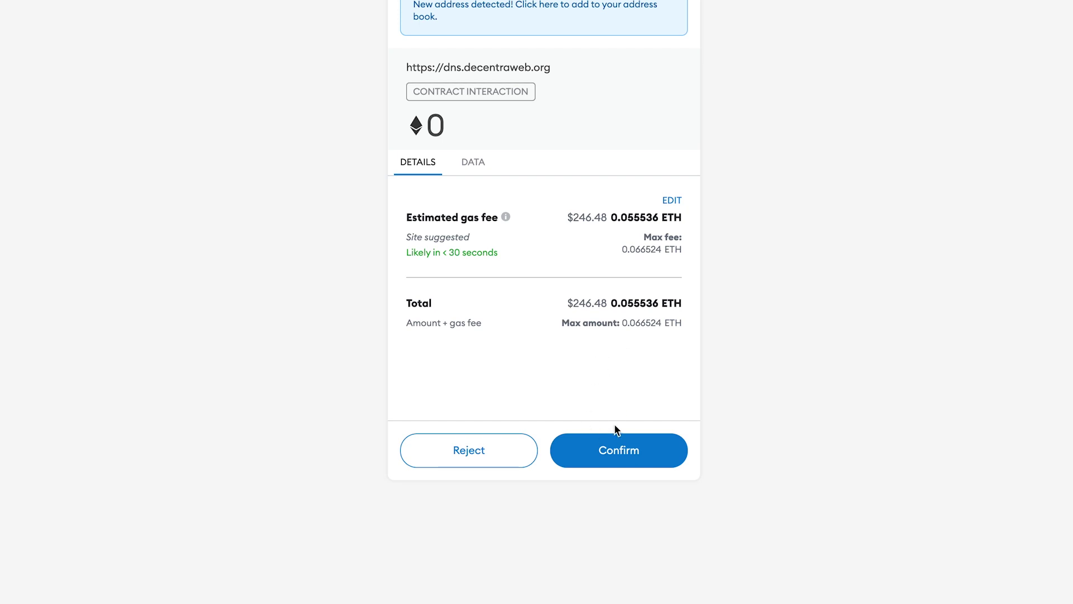
Confirm the final registration transaction in MetaMask and view cryptowhale's Manage Name details
{"action": "left_click", "coordinate": [619, 456]}
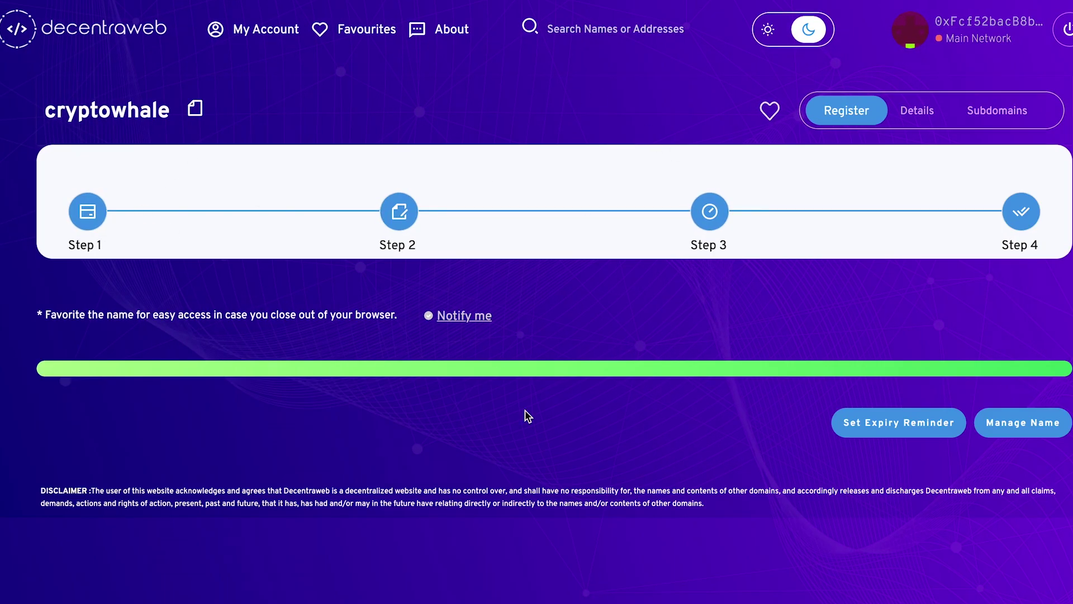
{"action": "left_click", "coordinate": [1015, 425]}
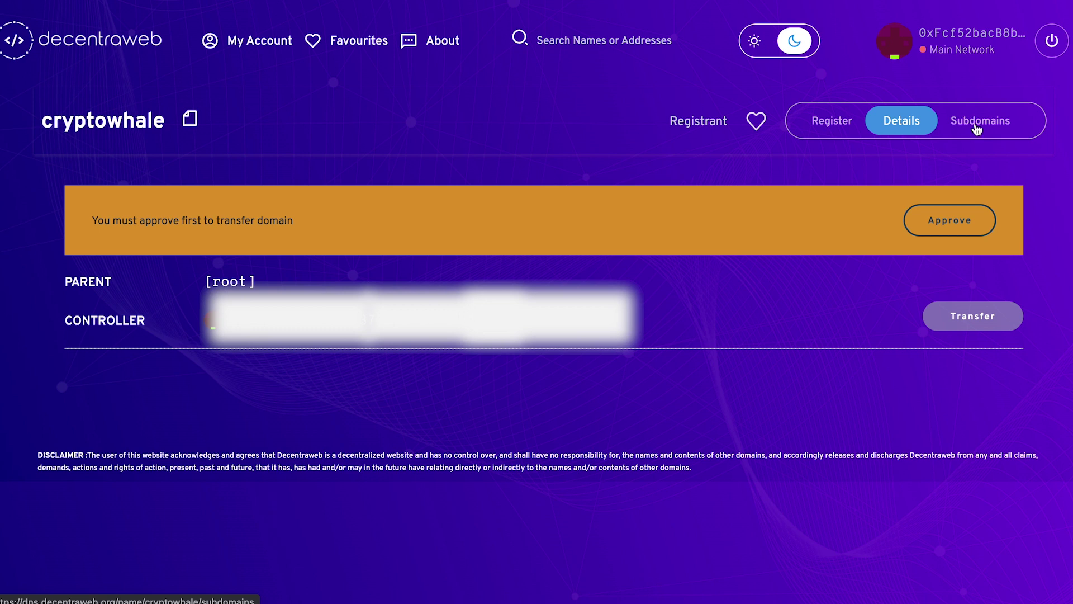
{"action": "left_click", "coordinate": [972, 128]}
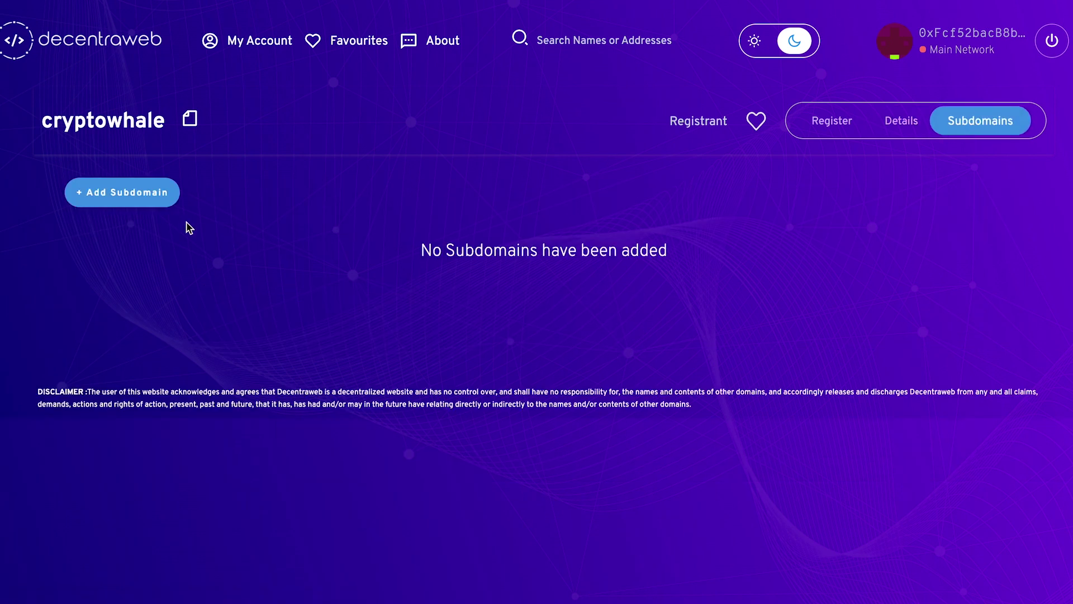
Enter a new subdomain label under cryptowhale, trying fifa2022 before settling on 'trump'
{"action": "left_click", "coordinate": [131, 198]}
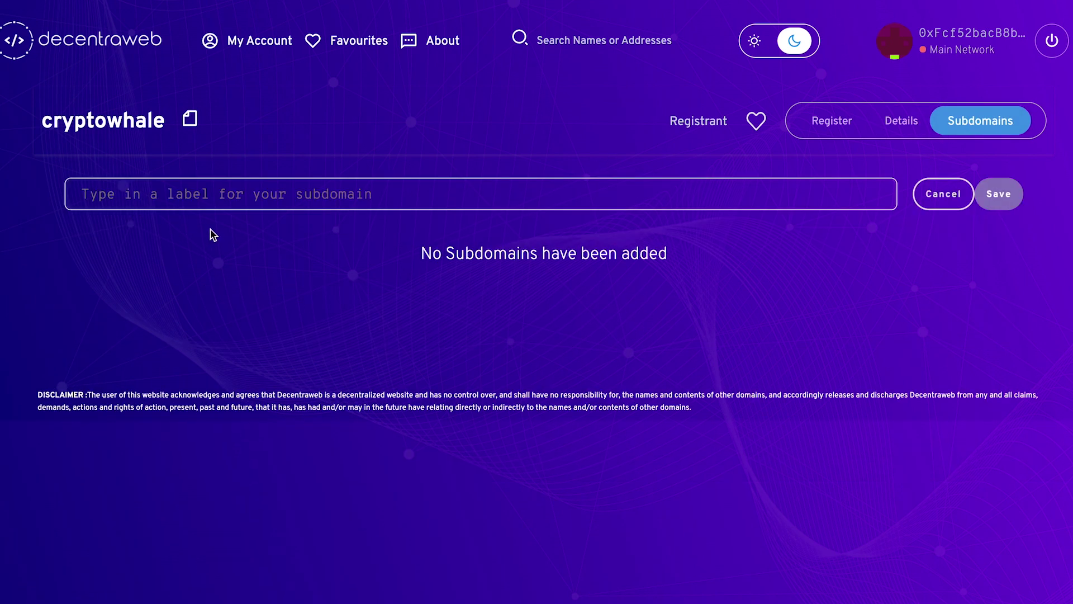
{"action": "type", "text": "trump"}
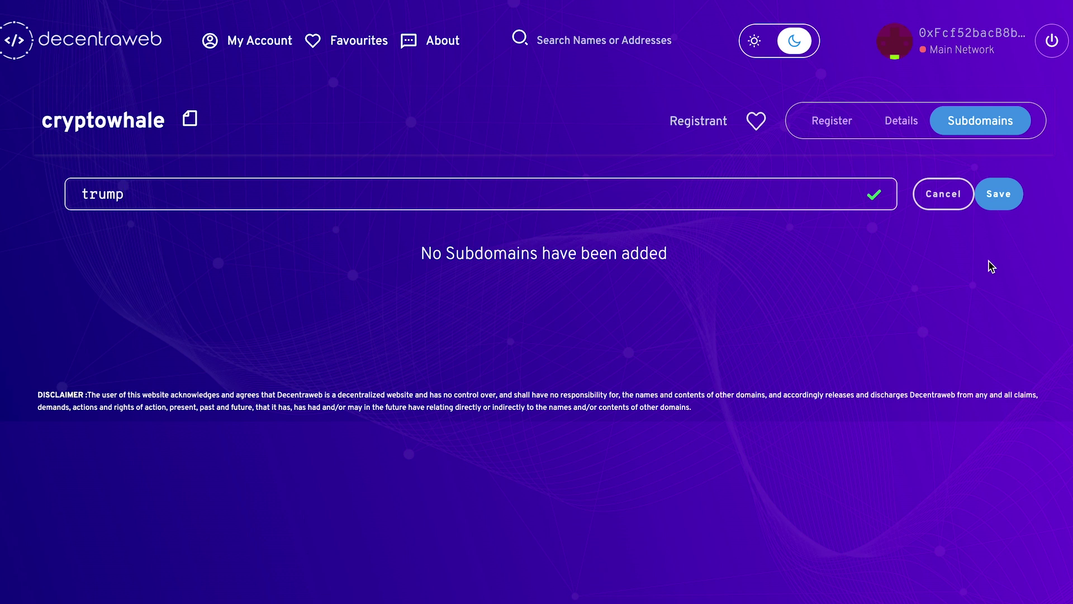
{"action": "double_click", "coordinate": [108, 190]}
{"action": "type", "text": "fifa202"}
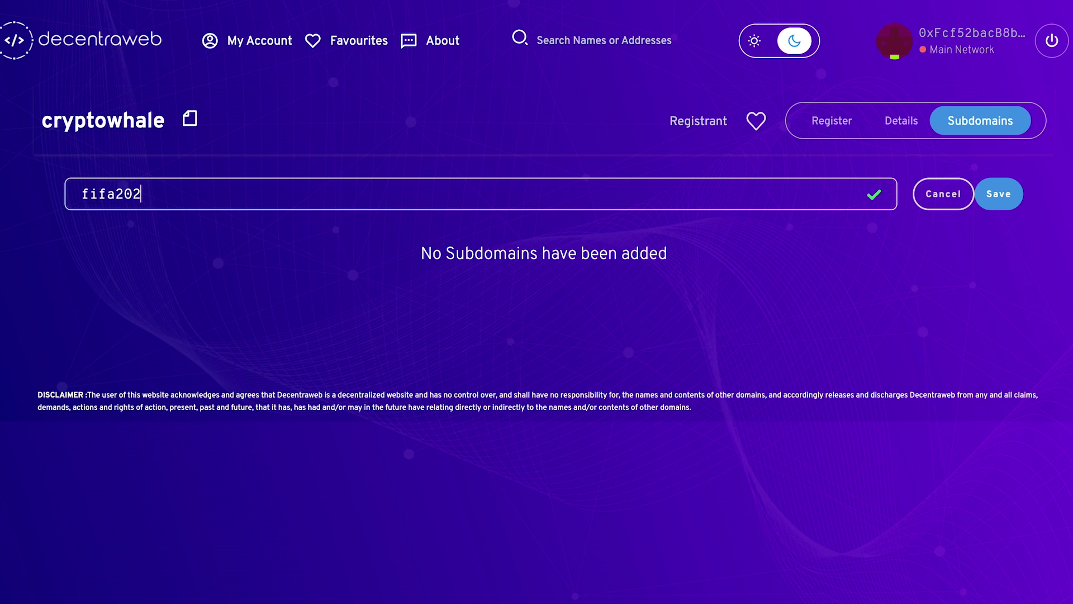
{"action": "type", "text": "2"}
{"action": "double_click", "coordinate": [119, 199]}
{"action": "type", "text": "trump"}
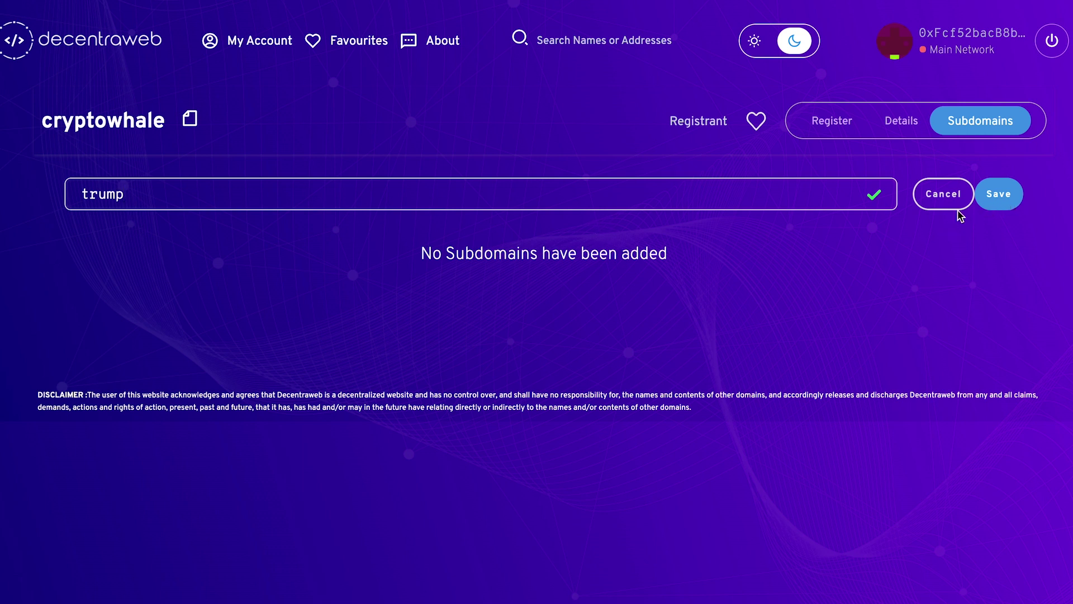
Select the cryptowhale domain name in the page title
{"action": "left_click_drag", "start_coordinate": [166, 121], "coordinate": [35, 123]}
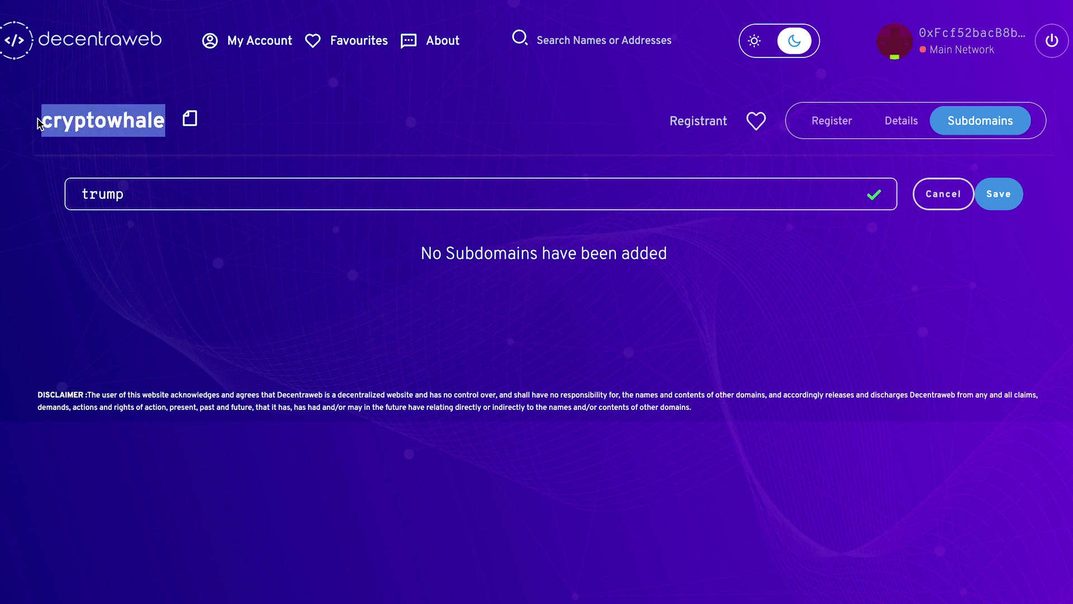
{"action": "mouse_move", "coordinate": [38, 121]}
{"action": "left_mouse_down"}
{"action": "mouse_move", "coordinate": [111, 121]}
{"action": "mouse_move", "coordinate": [36, 131]}
{"action": "left_mouse_up"}
{"action": "left_click", "coordinate": [85, 157]}
{"action": "double_click", "coordinate": [109, 118]}
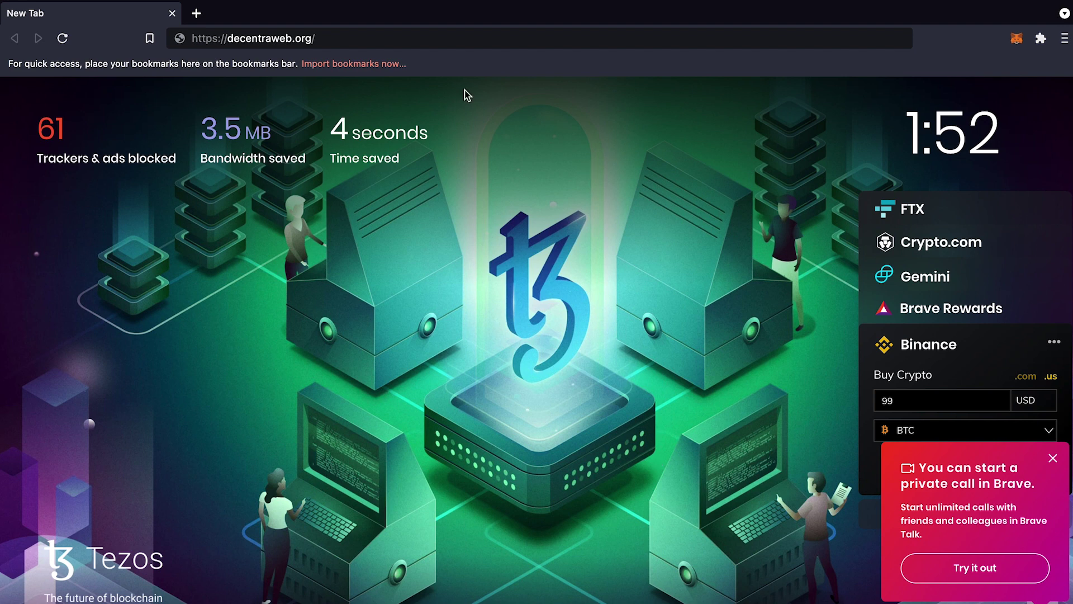
{"action": "left_click", "coordinate": [410, 38]}
{"action": "left_click", "coordinate": [410, 38]}
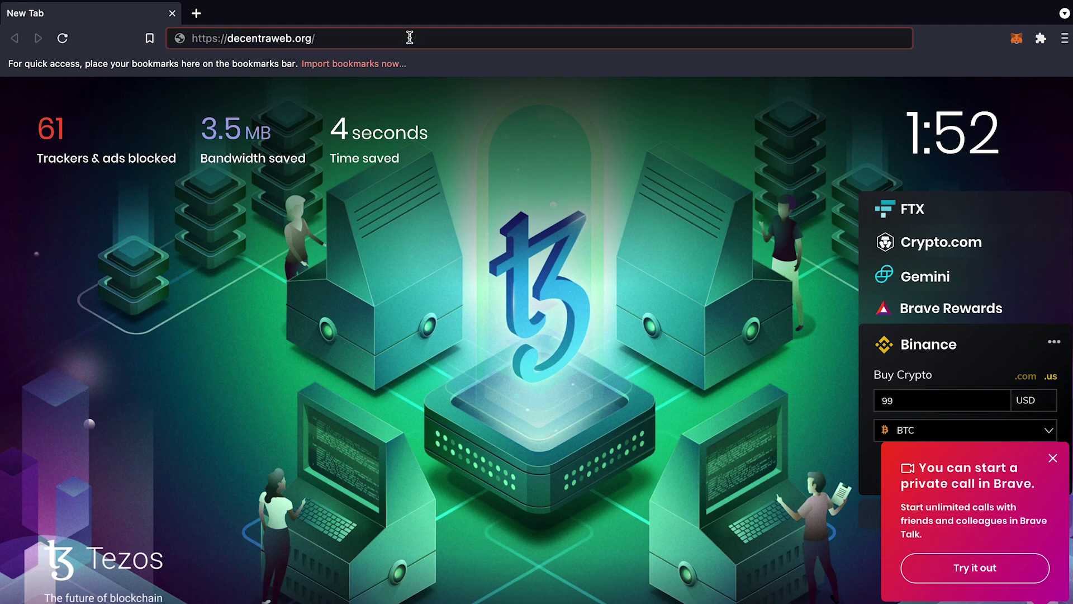
{"action": "key", "text": "Return"}
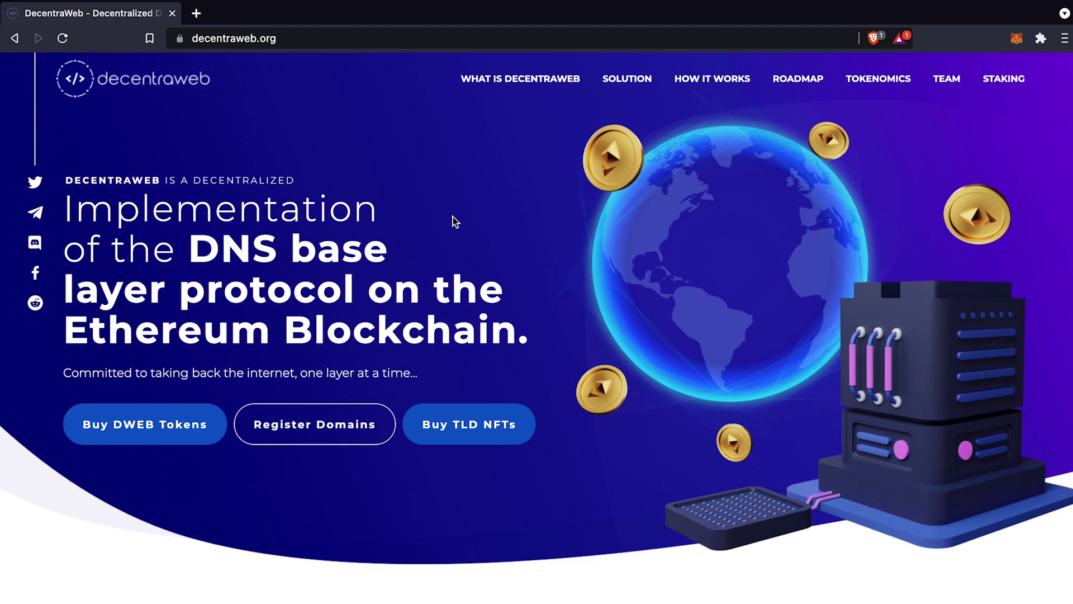
{"action": "scroll", "coordinate": [644, 445], "scroll_direction": "down", "scroll_amount": 1}
{"action": "scroll", "coordinate": [644, 445], "scroll_direction": "up", "scroll_amount": 1}
Follow Buy TLD NFTs to OpenSea's DNAME collection and browse its listed names and prices
{"action": "left_click", "coordinate": [487, 428]}
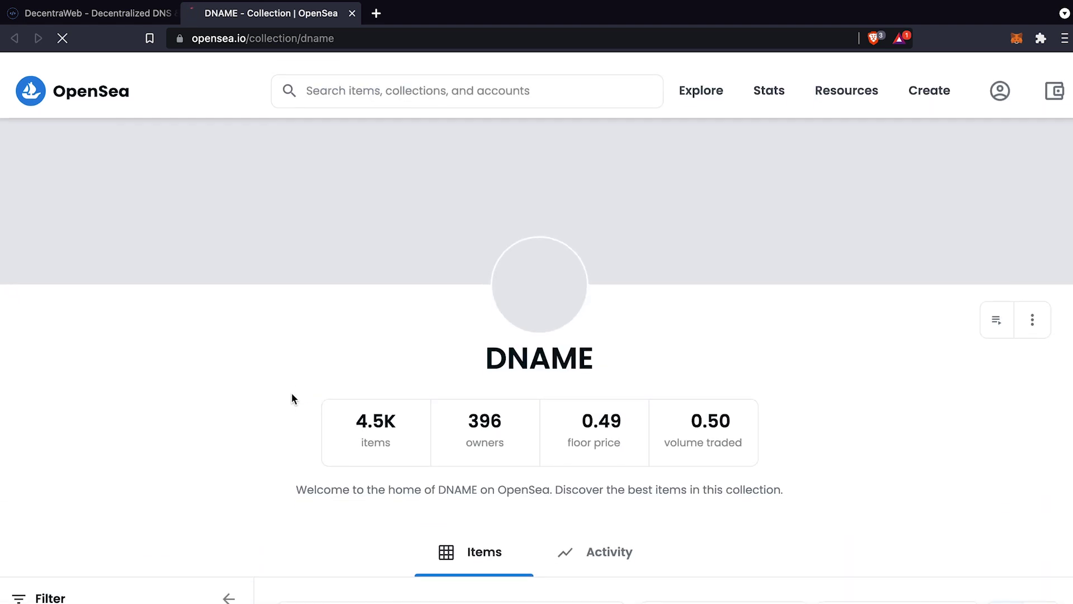
{"action": "scroll", "coordinate": [292, 397], "scroll_direction": "down", "scroll_amount": 14}
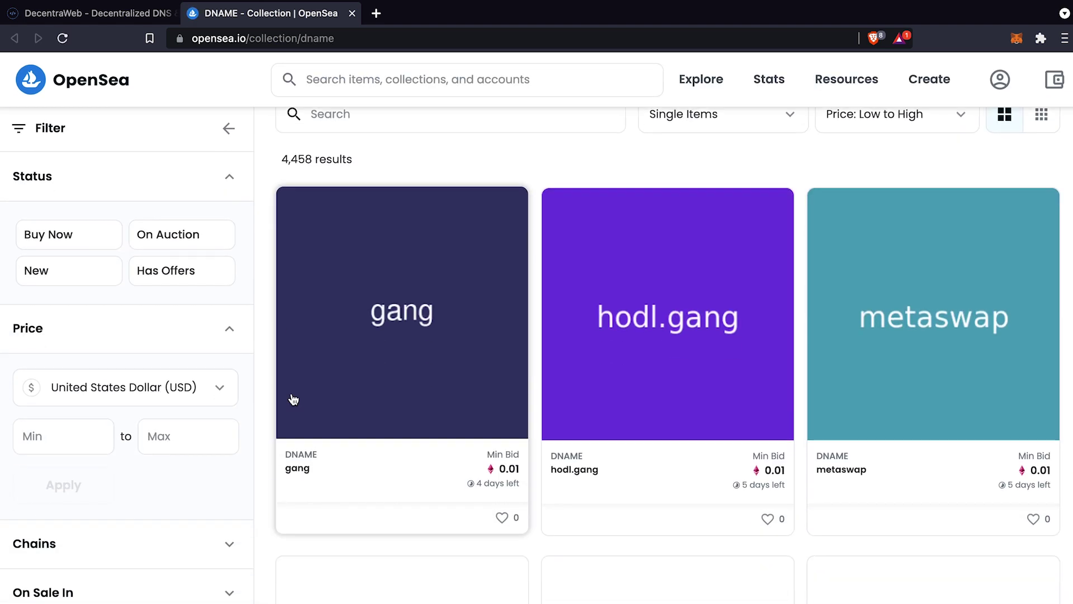
{"action": "scroll", "coordinate": [292, 398], "scroll_direction": "down", "scroll_amount": 8}
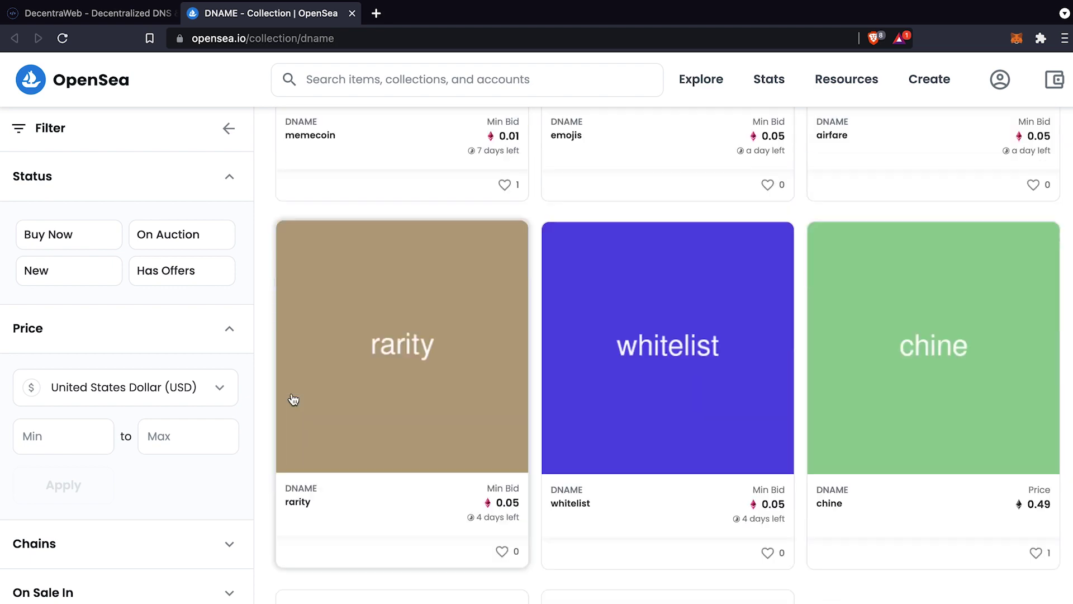
{"action": "scroll", "coordinate": [292, 398], "scroll_direction": "up", "scroll_amount": 16}
{"action": "scroll", "coordinate": [292, 398], "scroll_direction": "down", "scroll_amount": 4}
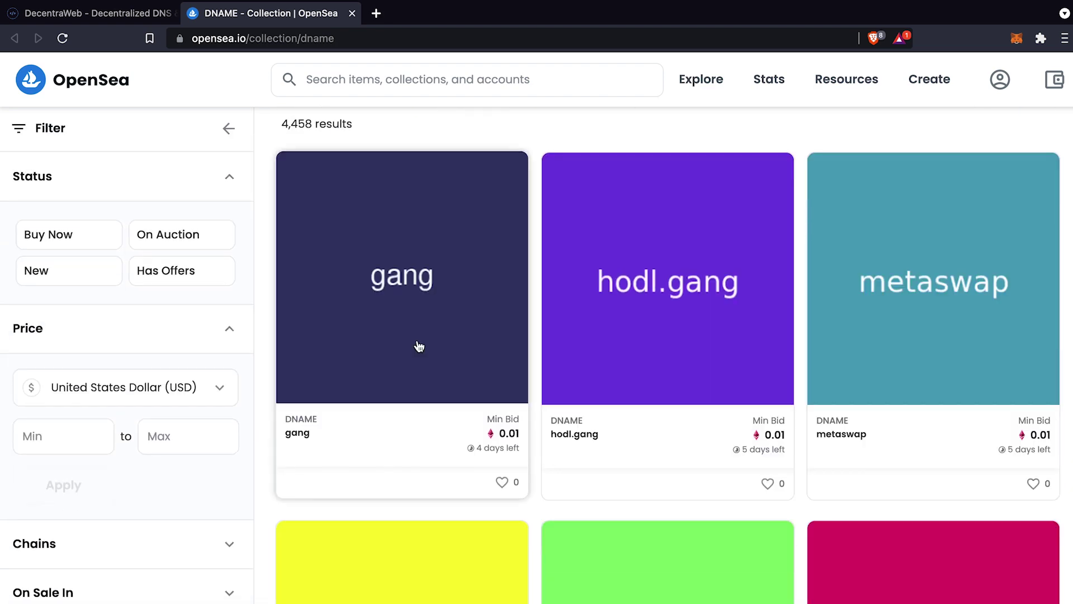
{"action": "scroll", "coordinate": [660, 509], "scroll_direction": "down", "scroll_amount": 5}
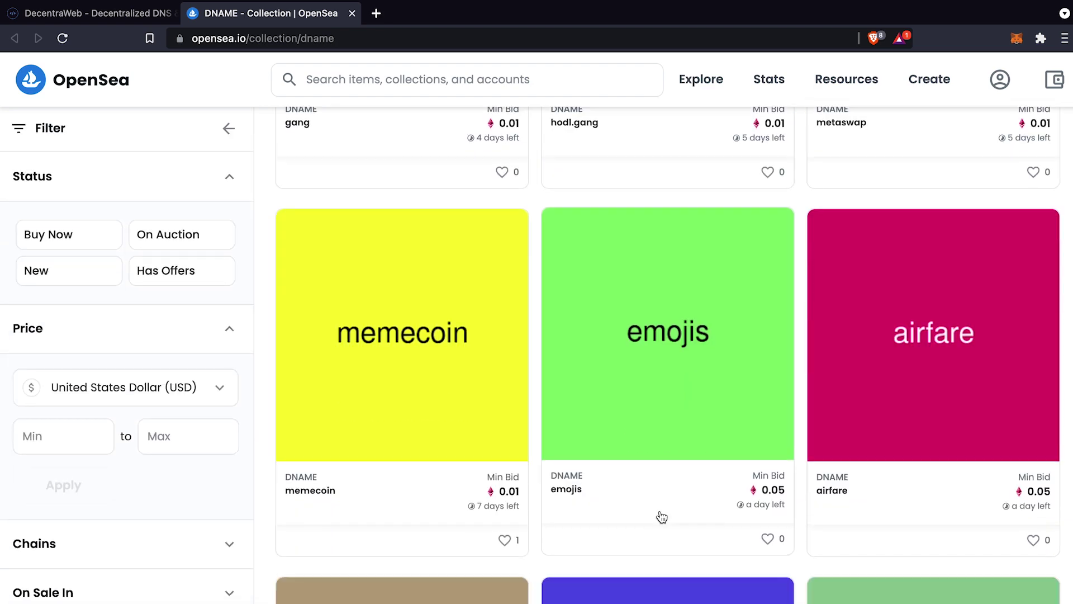
{"action": "scroll", "coordinate": [660, 510], "scroll_direction": "up", "scroll_amount": 10}
{"action": "scroll", "coordinate": [661, 516], "scroll_direction": "down", "scroll_amount": 10}
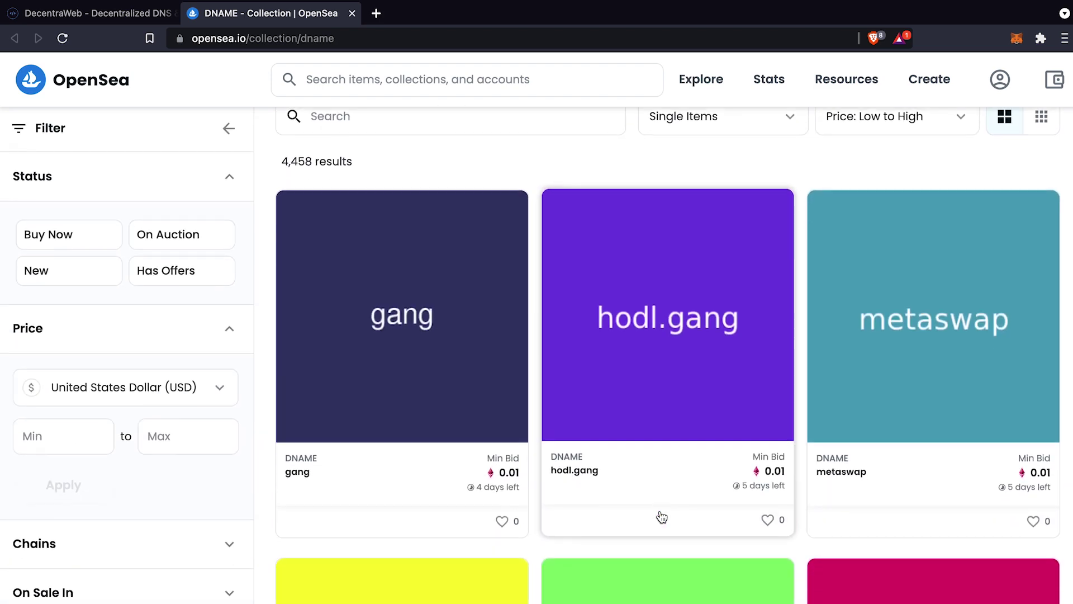
{"action": "scroll", "coordinate": [661, 516], "scroll_direction": "down", "scroll_amount": 15}
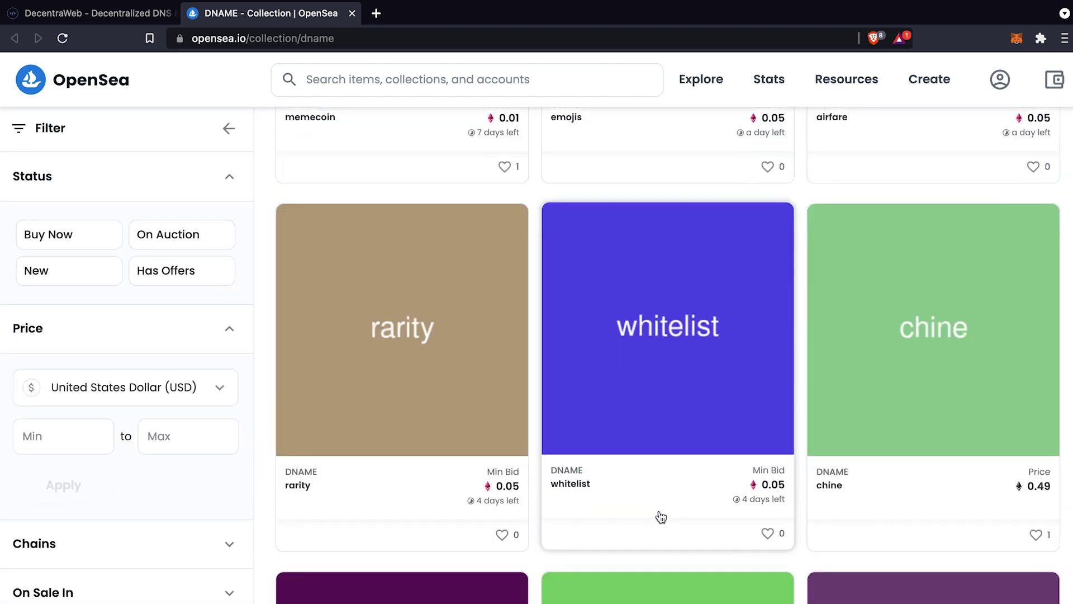
{"action": "scroll", "coordinate": [661, 516], "scroll_direction": "up", "scroll_amount": 20}
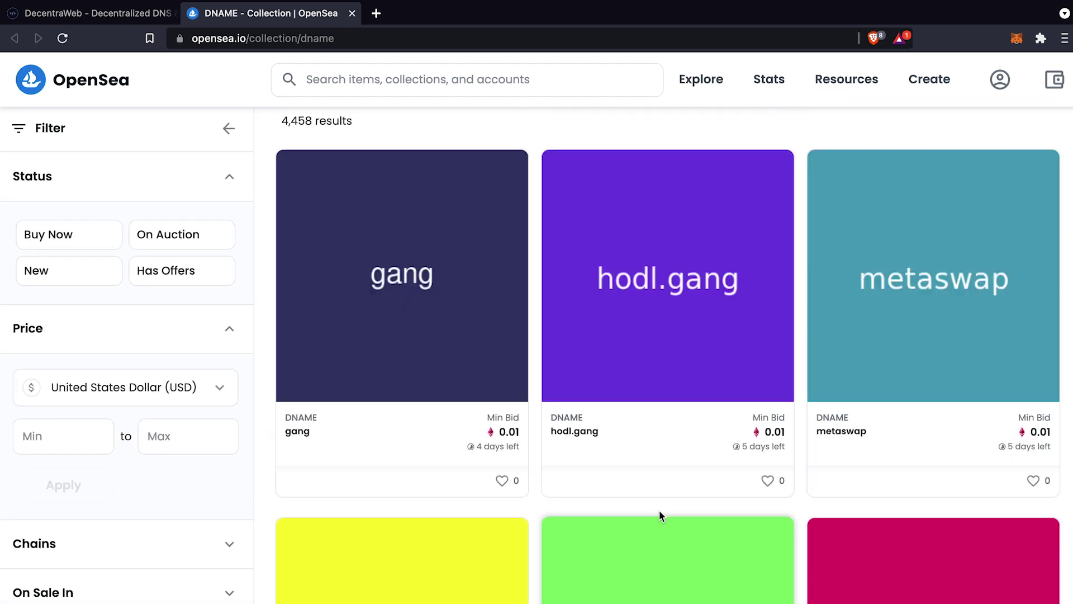
{"action": "scroll", "coordinate": [661, 517], "scroll_direction": "down", "scroll_amount": 1}
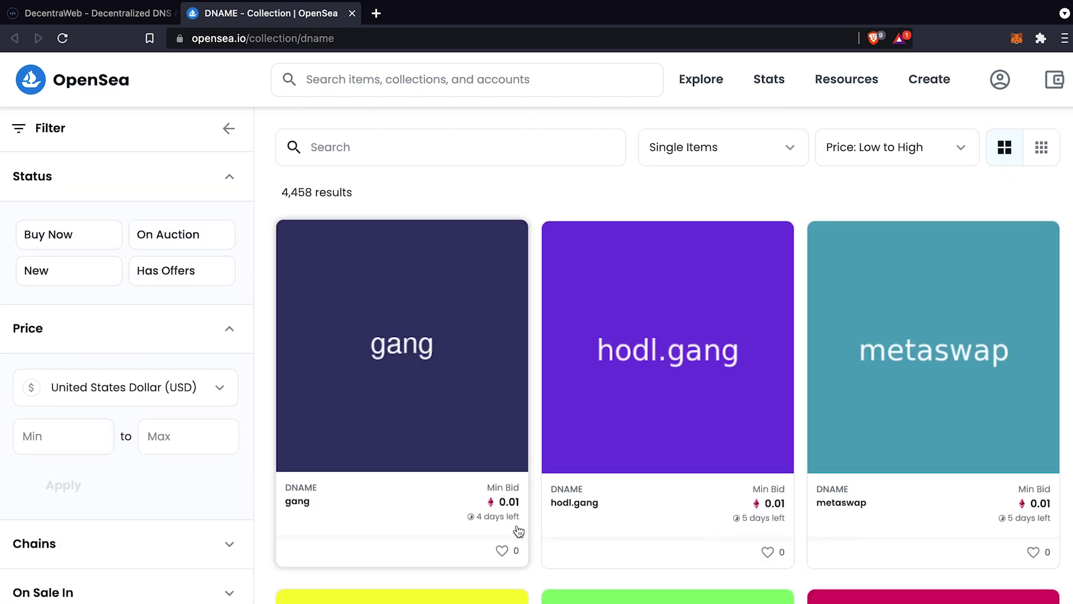
{"action": "scroll", "coordinate": [525, 531], "scroll_direction": "down", "scroll_amount": 2}
{"action": "scroll", "coordinate": [548, 412], "scroll_direction": "down", "scroll_amount": 6}
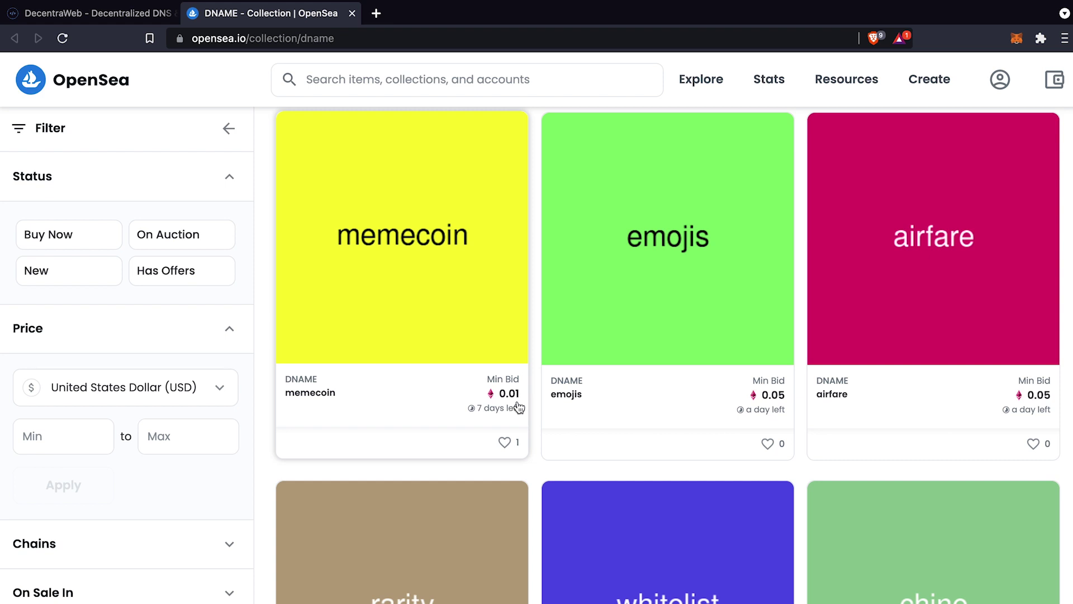
{"action": "scroll", "coordinate": [641, 411], "scroll_direction": "down", "scroll_amount": 1}
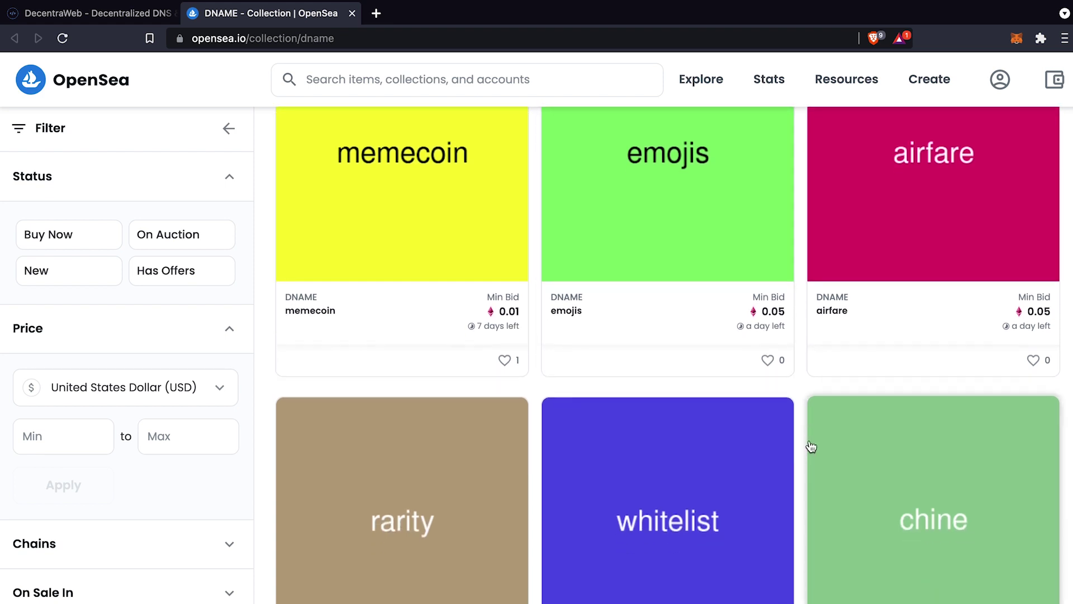
{"action": "scroll", "coordinate": [810, 446], "scroll_direction": "down", "scroll_amount": 17}
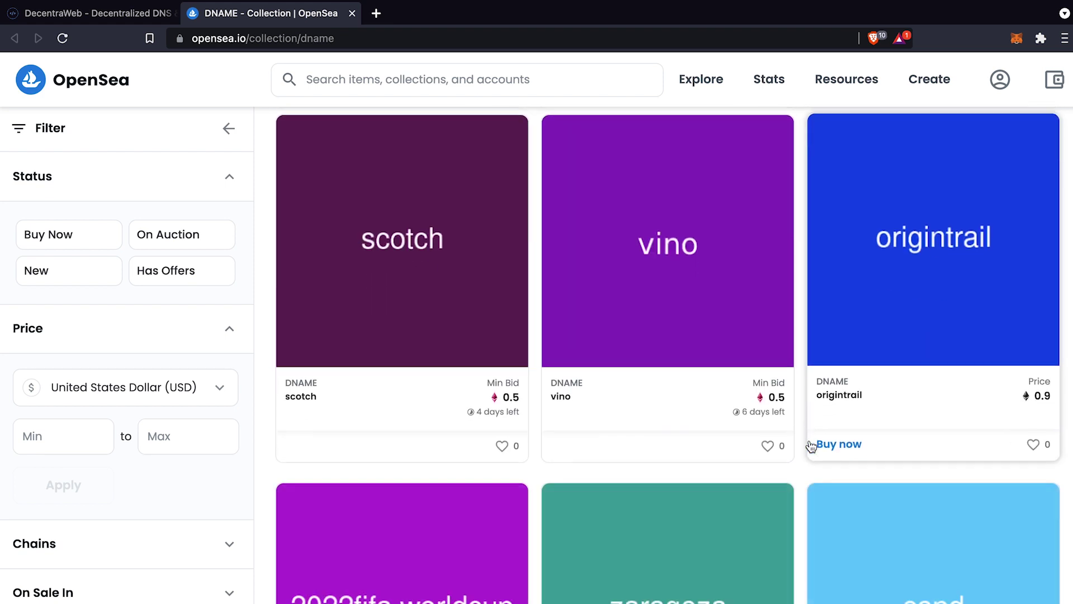
{"action": "scroll", "coordinate": [811, 446], "scroll_direction": "down", "scroll_amount": 15}
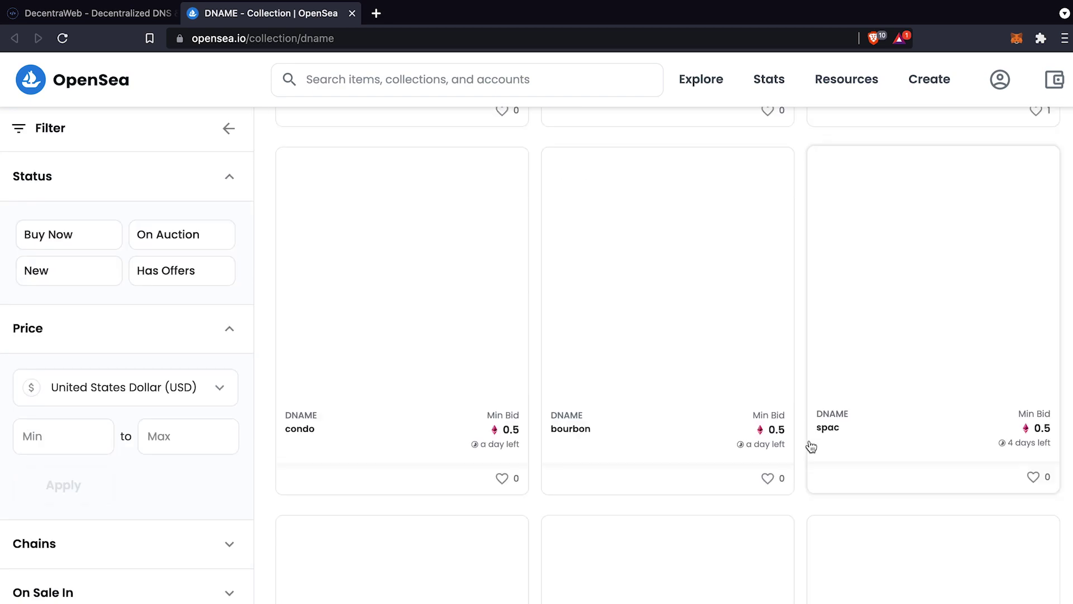
{"action": "scroll", "coordinate": [810, 446], "scroll_direction": "up", "scroll_amount": 15}
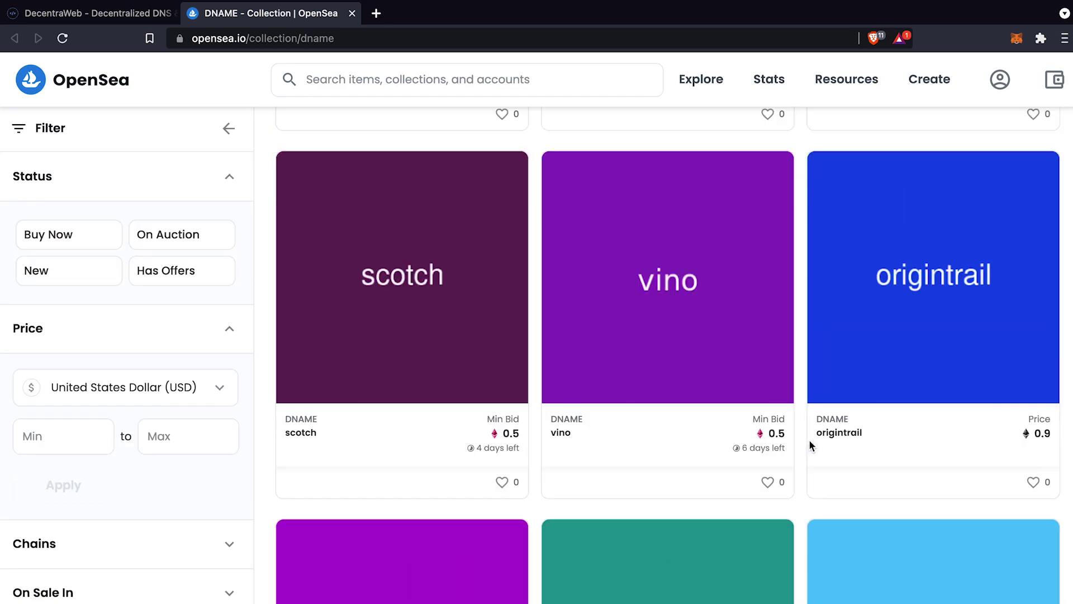
{"action": "scroll", "coordinate": [810, 446], "scroll_direction": "up", "scroll_amount": 15}
{"action": "scroll", "coordinate": [811, 446], "scroll_direction": "down", "scroll_amount": 3}
{"action": "scroll", "coordinate": [810, 446], "scroll_direction": "up", "scroll_amount": 3}
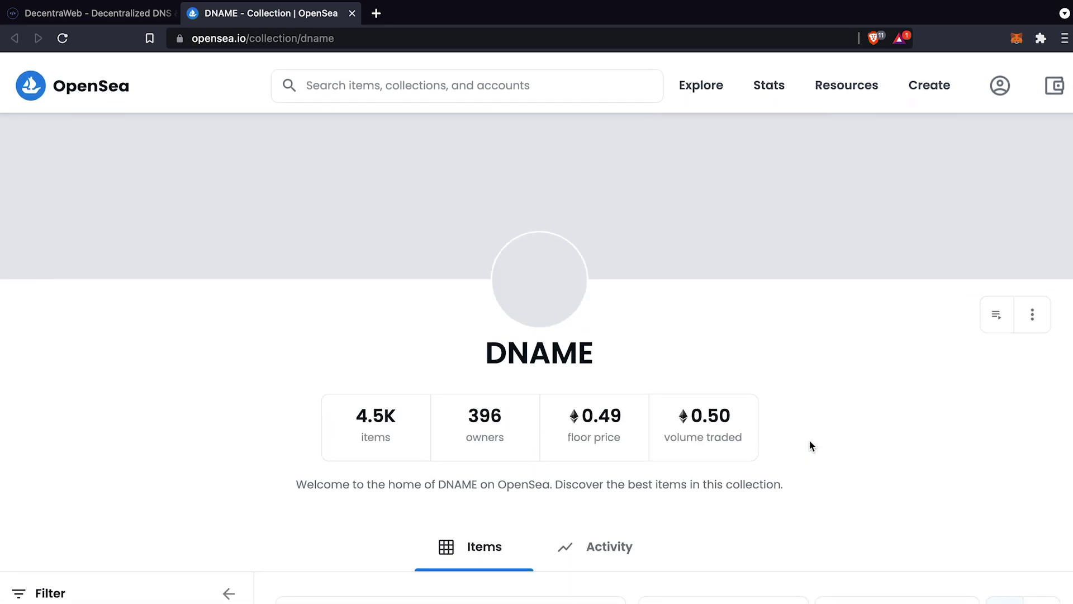
{"action": "scroll", "coordinate": [811, 446], "scroll_direction": "down", "scroll_amount": 1}
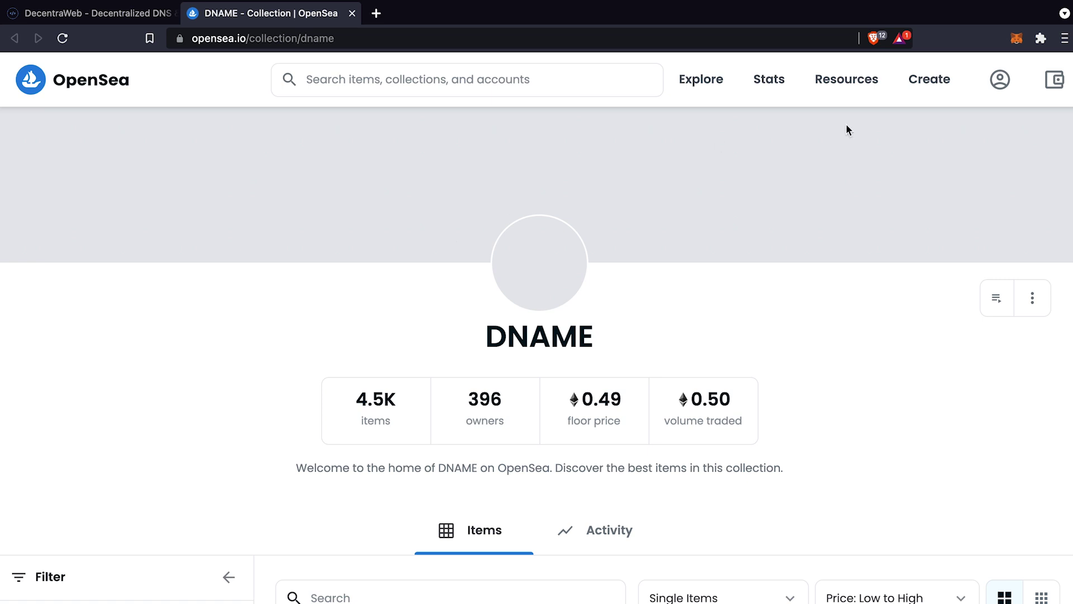
Connect the MetaMask account to OpenSea and close the wallet panel
{"action": "left_click", "coordinate": [1057, 82]}
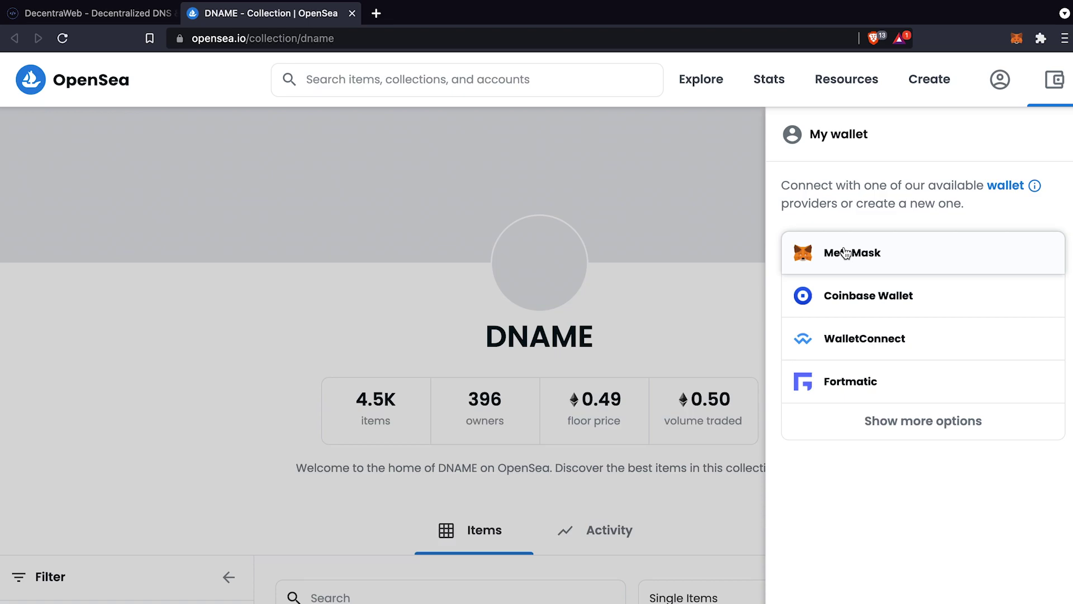
{"action": "left_click", "coordinate": [845, 253]}
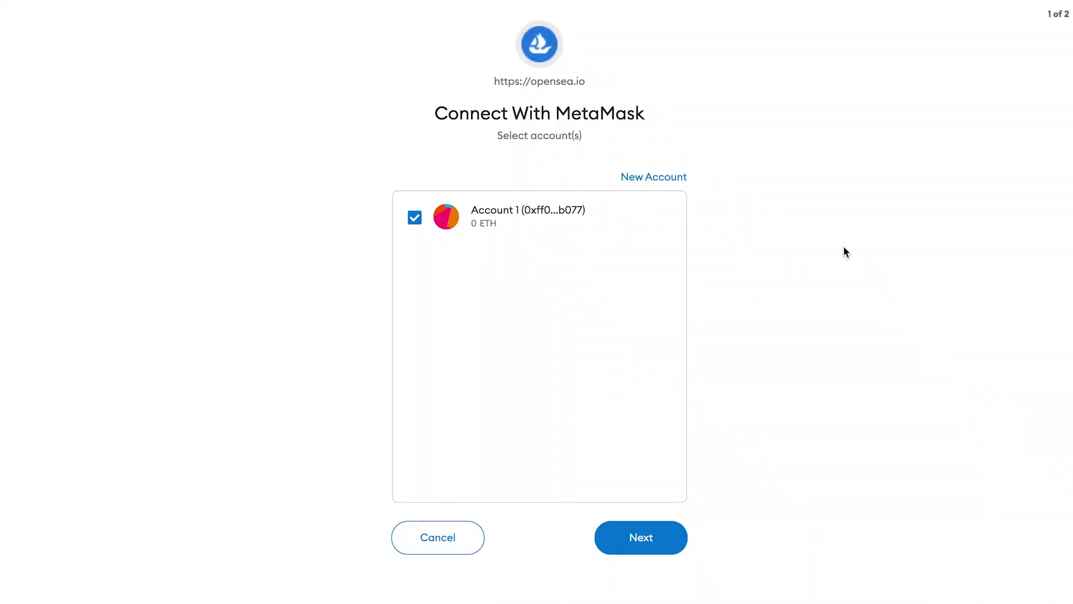
{"action": "left_click", "coordinate": [642, 541]}
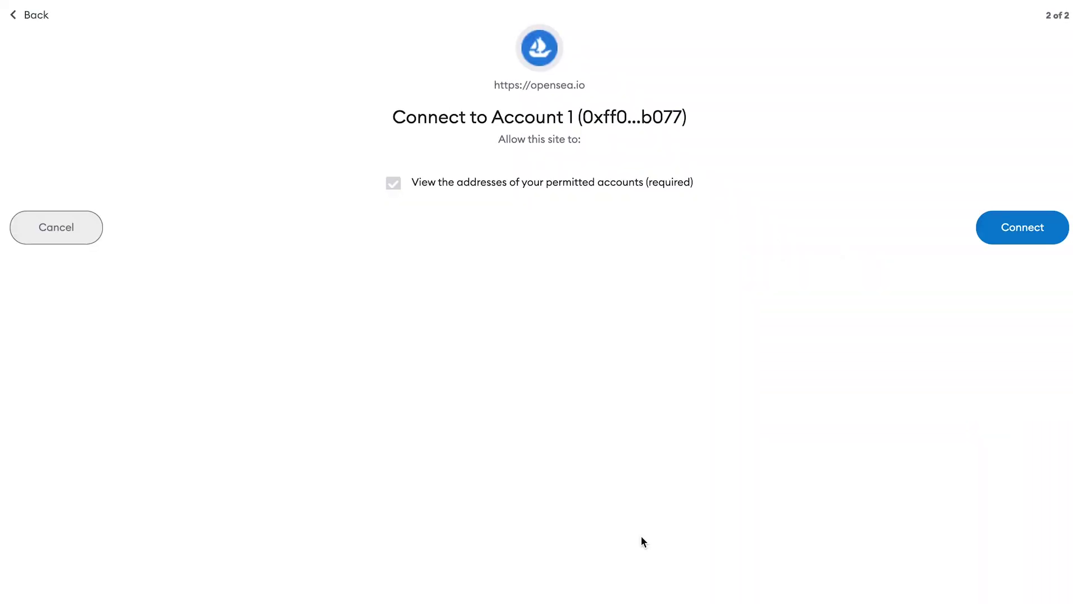
{"action": "left_click", "coordinate": [1001, 229]}
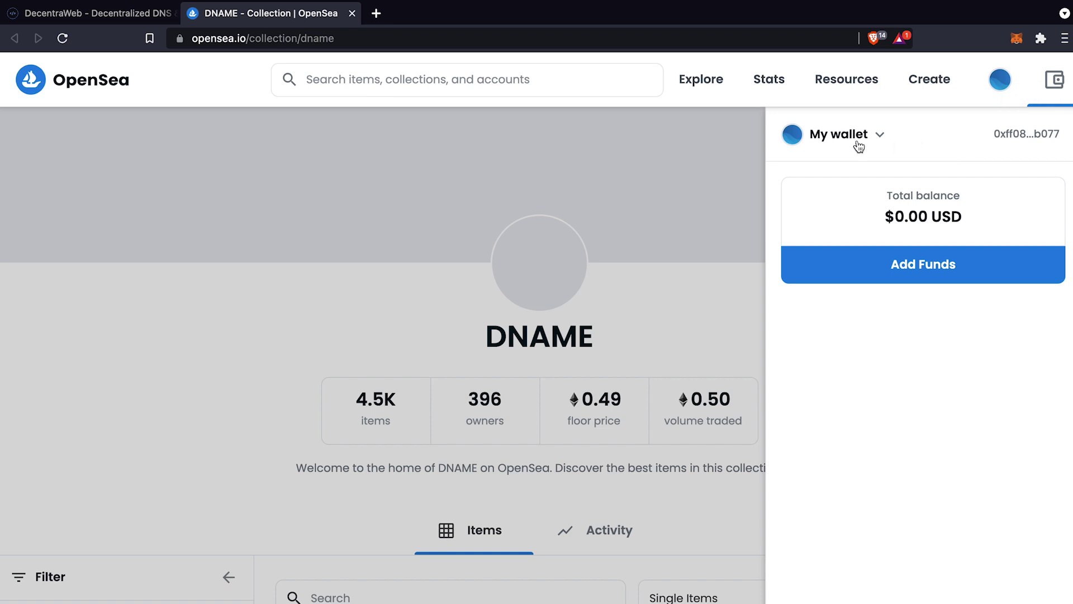
{"action": "left_click", "coordinate": [657, 162]}
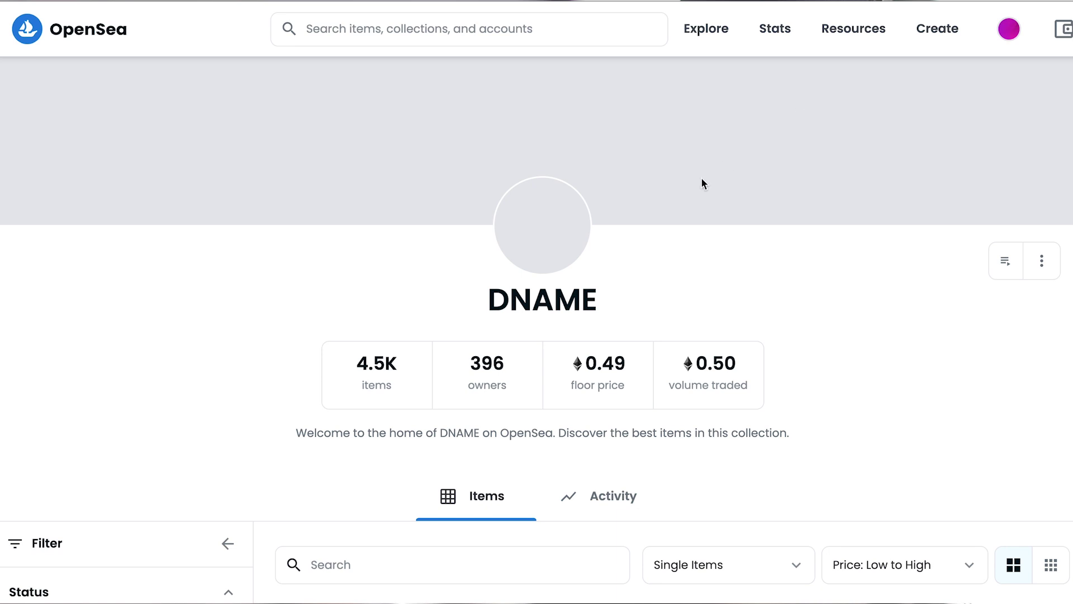
Go to your OpenSea profile and scroll down to the Collected items
{"action": "scroll", "coordinate": [701, 177], "scroll_direction": "down", "scroll_amount": 10}
{"action": "scroll", "coordinate": [603, 305], "scroll_direction": "up", "scroll_amount": 10}
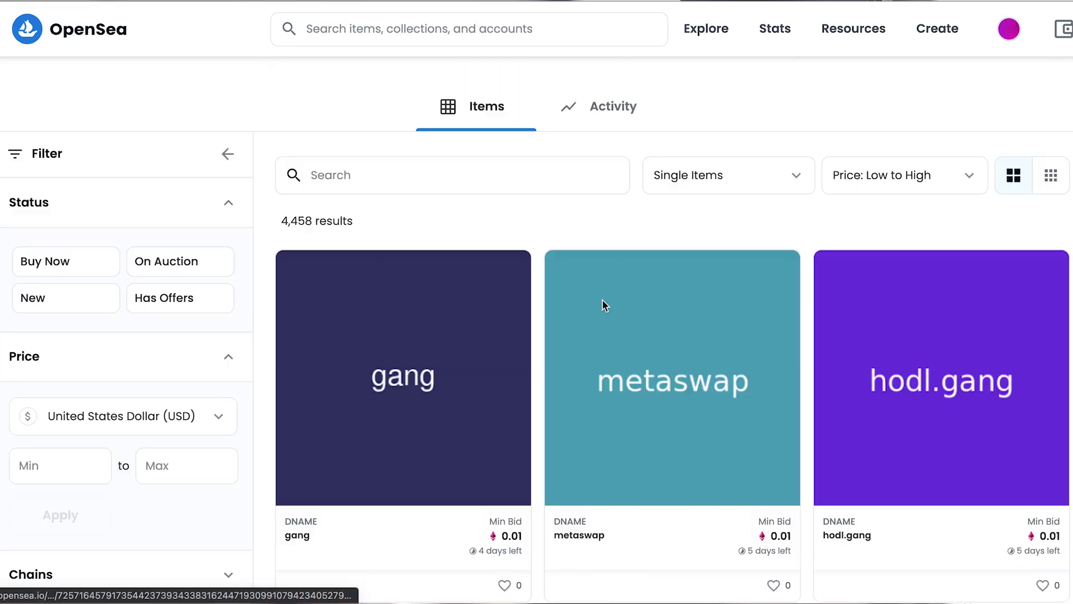
{"action": "scroll", "coordinate": [601, 300], "scroll_direction": "up", "scroll_amount": 1}
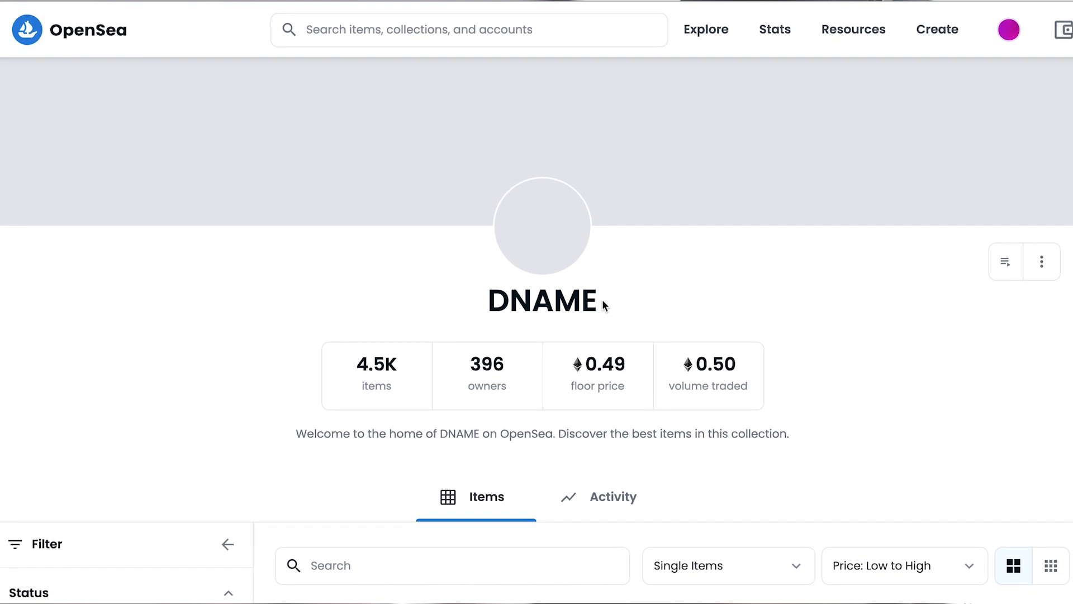
{"action": "scroll", "coordinate": [602, 299], "scroll_direction": "down", "scroll_amount": 2}
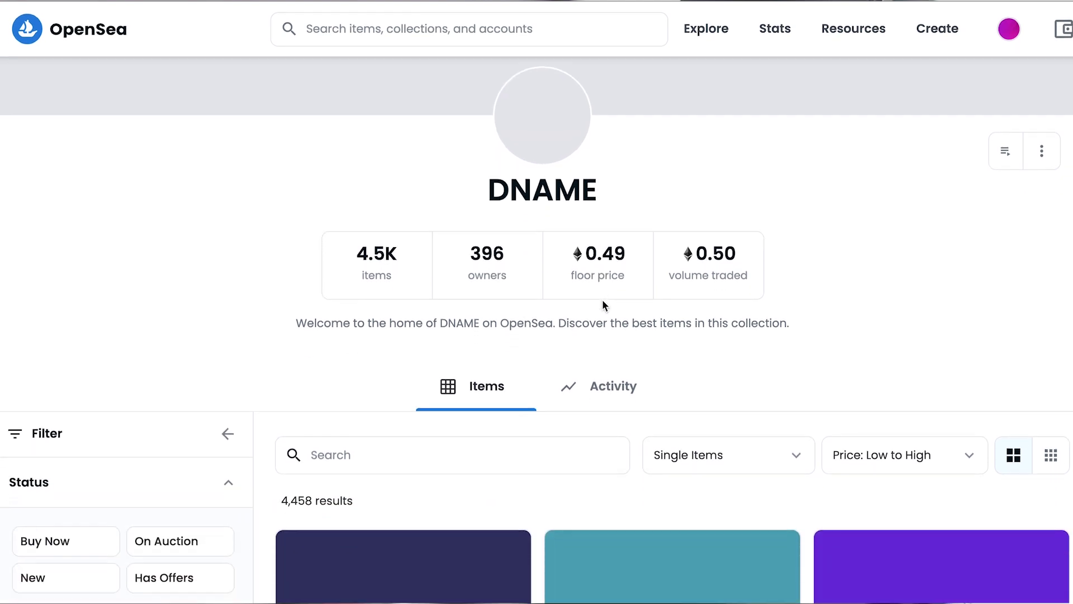
{"action": "scroll", "coordinate": [603, 302], "scroll_direction": "up", "scroll_amount": 3}
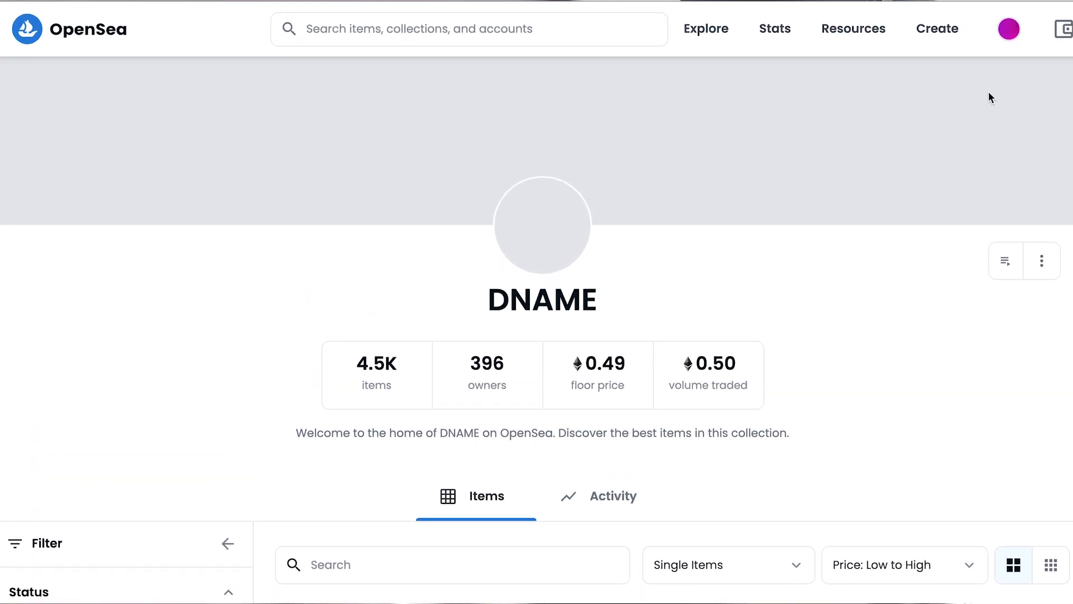
{"action": "mouse_move", "coordinate": [1006, 36]}
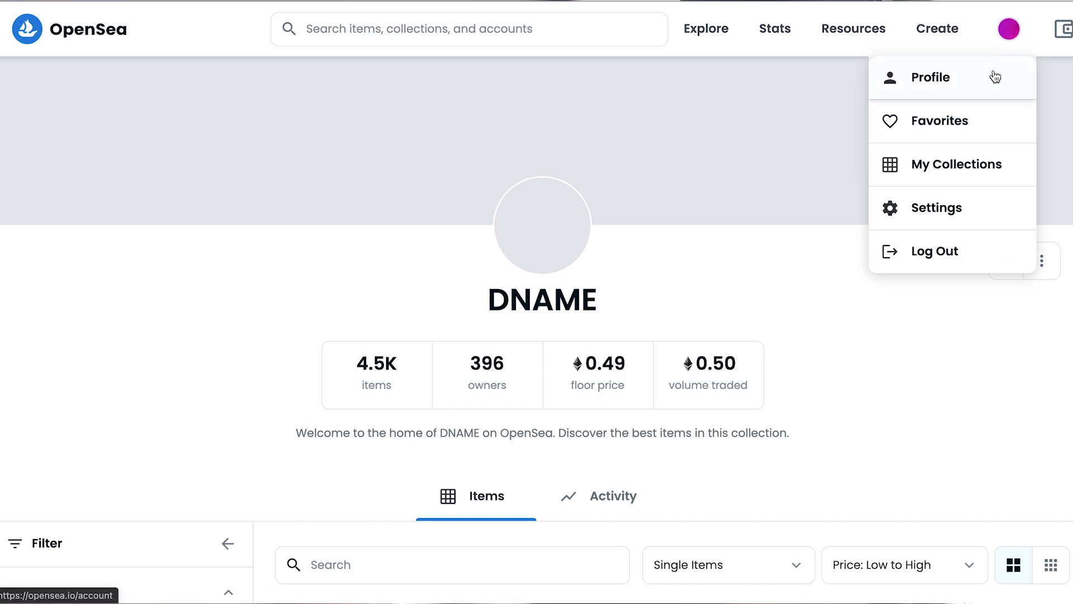
{"action": "left_click", "coordinate": [1008, 32]}
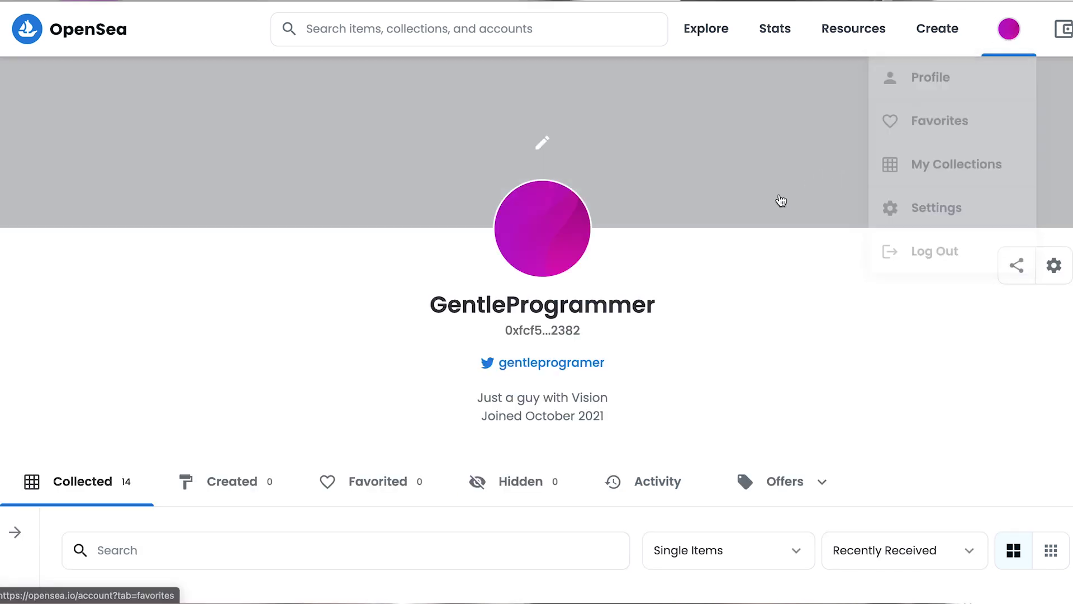
{"action": "scroll", "coordinate": [810, 252], "scroll_direction": "down", "scroll_amount": 3}
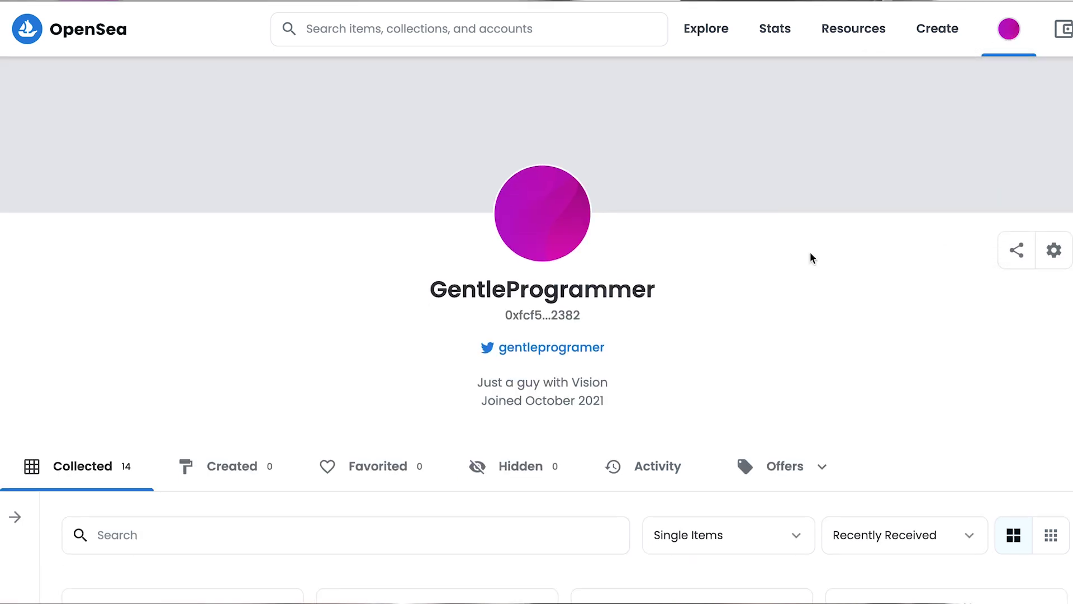
{"action": "scroll", "coordinate": [810, 253], "scroll_direction": "down", "scroll_amount": 2}
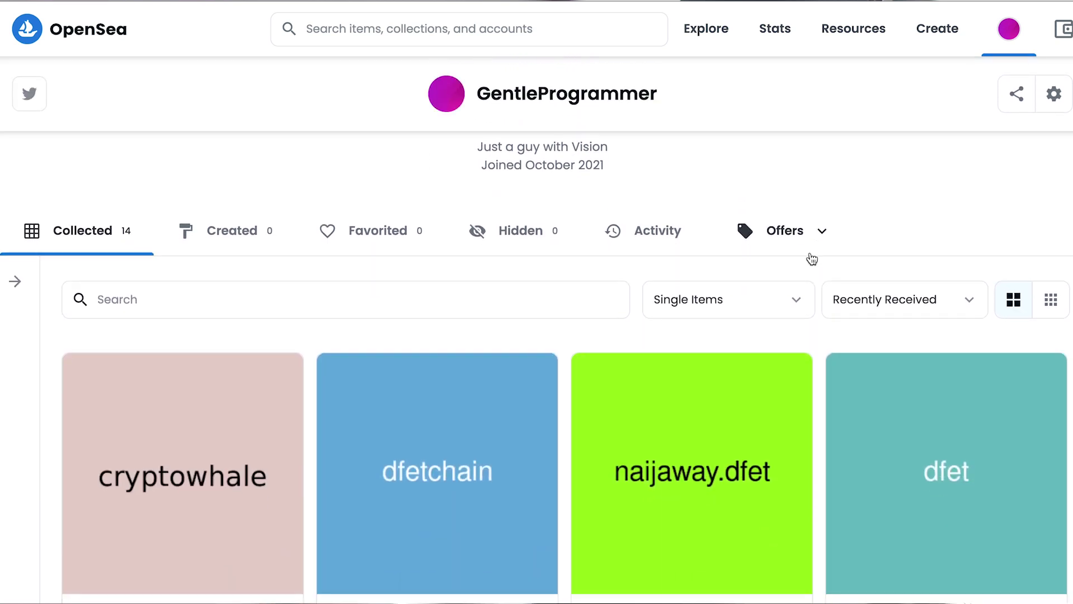
{"action": "scroll", "coordinate": [810, 257], "scroll_direction": "down", "scroll_amount": 1}
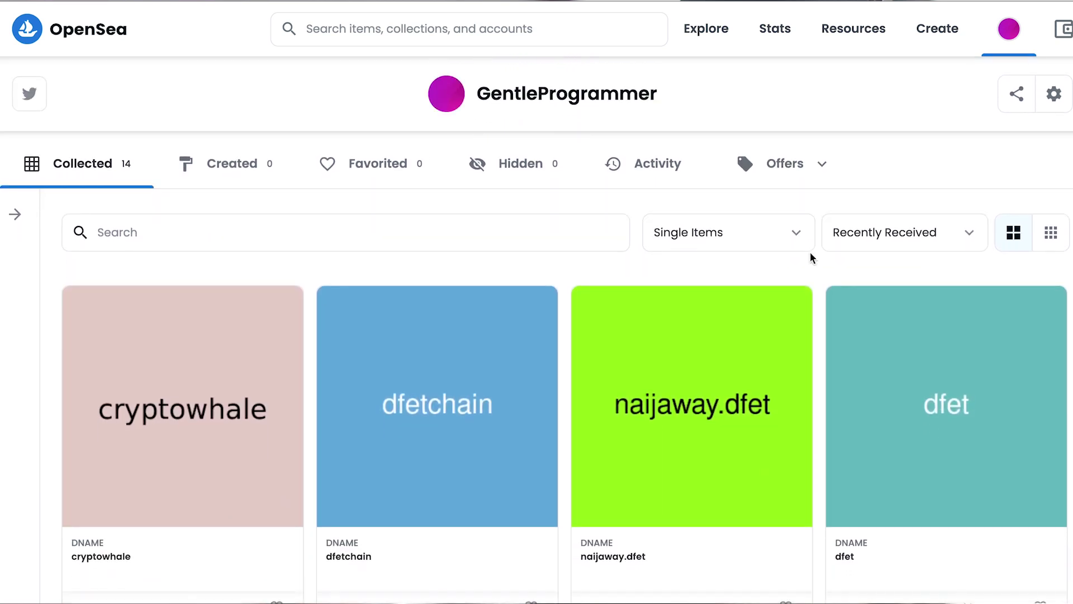
{"action": "scroll", "coordinate": [790, 316], "scroll_direction": "down", "scroll_amount": 1}
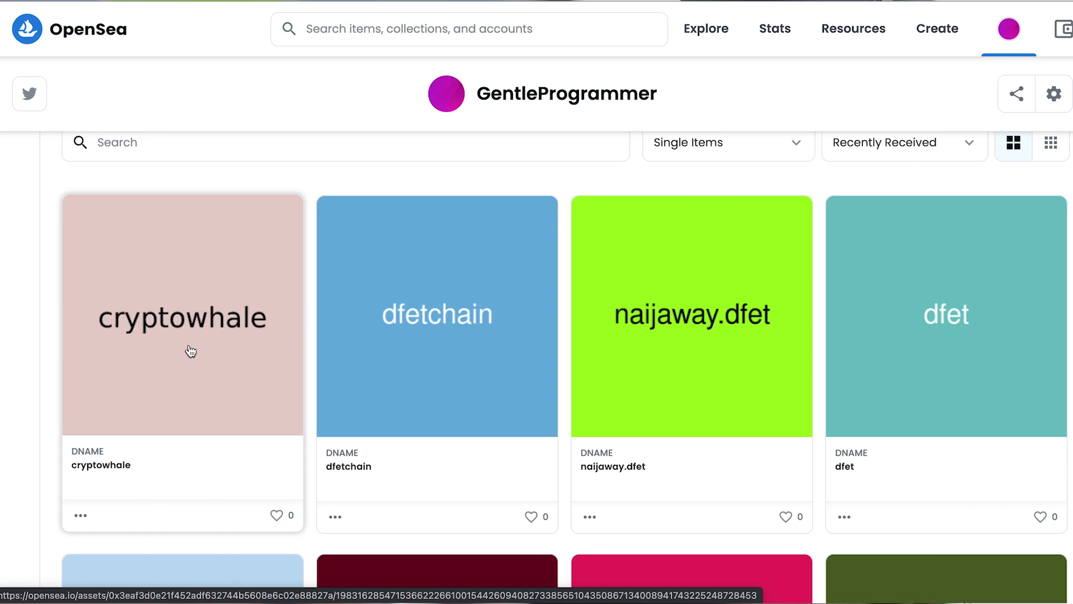
Open the cryptowhale NFT's page and start listing it for sale
{"action": "left_click", "coordinate": [187, 348]}
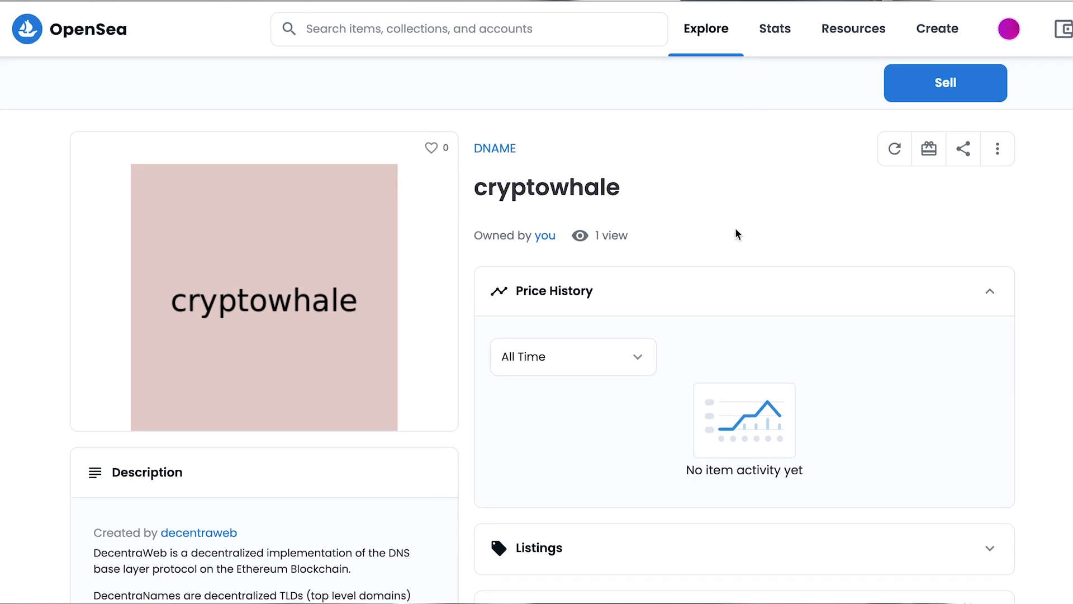
{"action": "scroll", "coordinate": [703, 260], "scroll_direction": "down", "scroll_amount": 1}
{"action": "scroll", "coordinate": [704, 265], "scroll_direction": "down", "scroll_amount": 3}
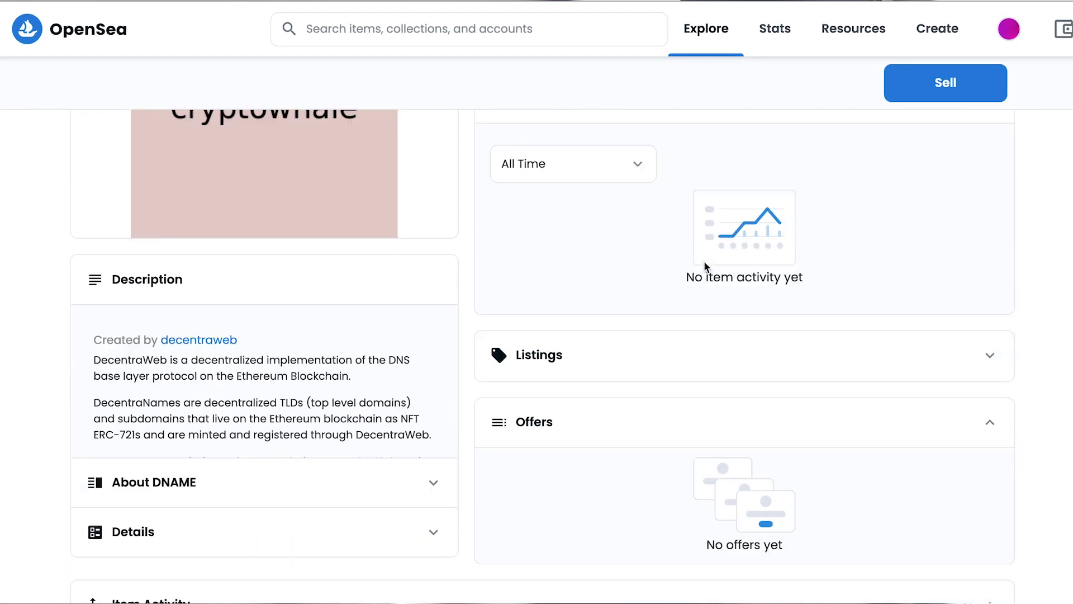
{"action": "scroll", "coordinate": [703, 260], "scroll_direction": "down", "scroll_amount": 1}
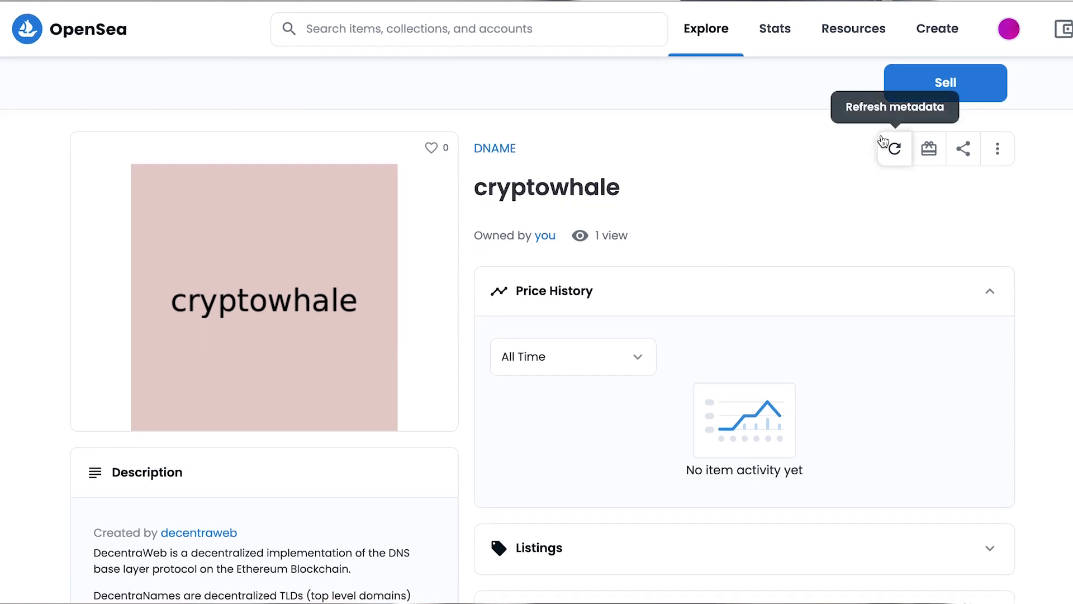
{"action": "left_click", "coordinate": [945, 85]}
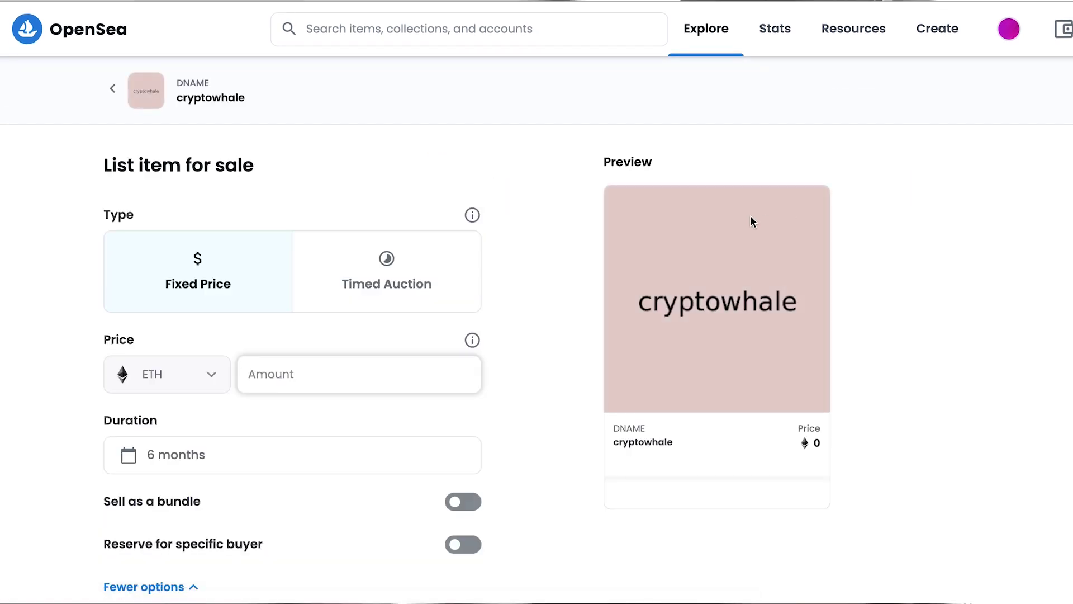
Keep the sale type as Fixed Price and enter a price of 30 ETH
{"action": "left_click", "coordinate": [378, 281]}
{"action": "left_click", "coordinate": [165, 299]}
{"action": "left_click", "coordinate": [314, 377]}
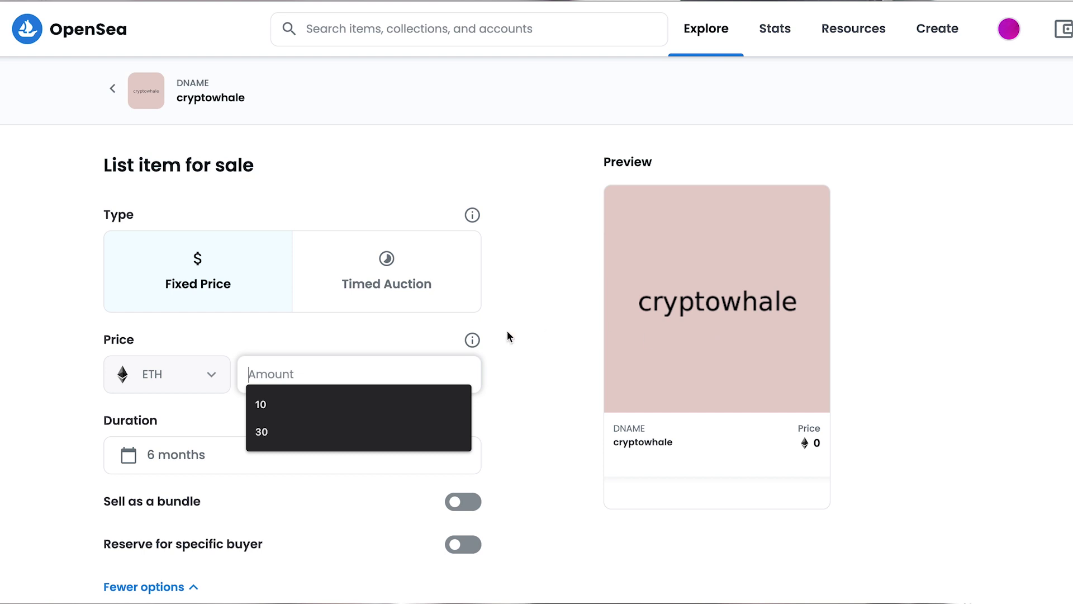
{"action": "left_click", "coordinate": [490, 336]}
{"action": "left_click", "coordinate": [297, 376]}
{"action": "type", "text": "30"}
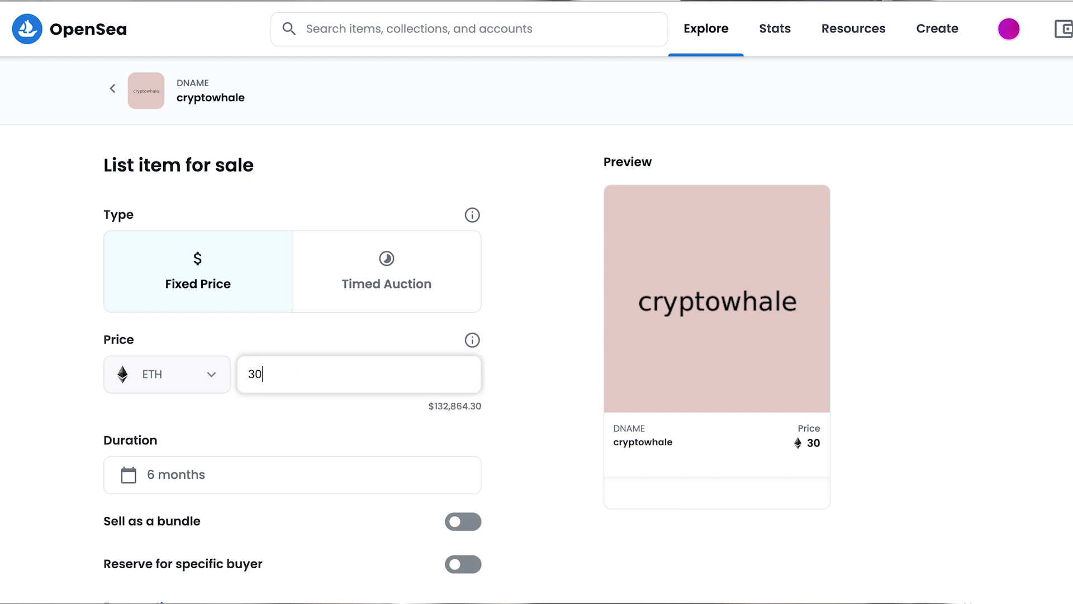
Check the roughly $132,864.30 USD equivalent and review the 2.5% service fee below
{"action": "double_click", "coordinate": [458, 406]}
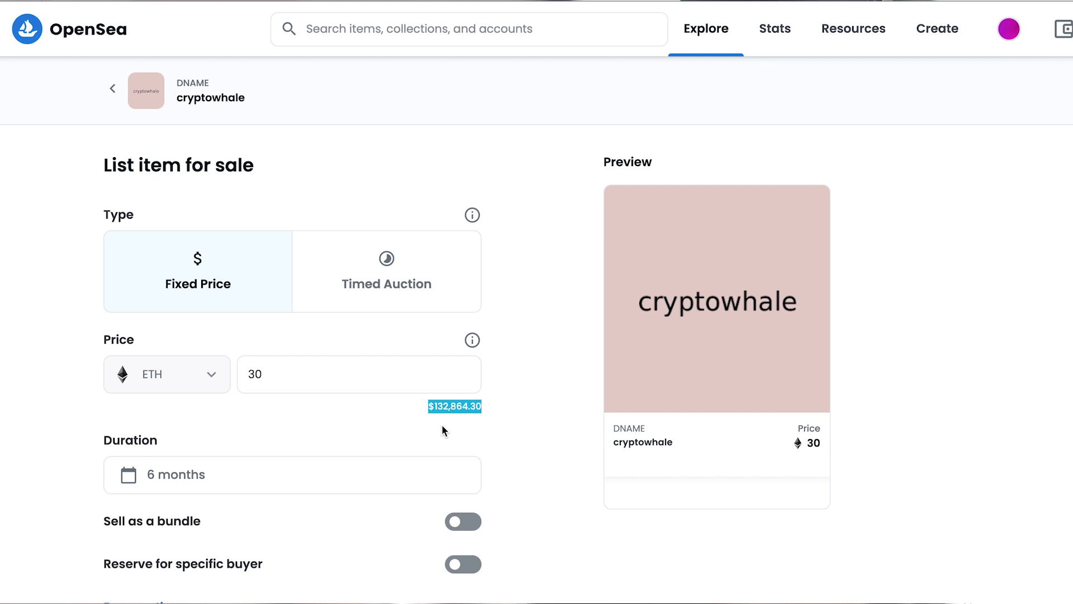
{"action": "scroll", "coordinate": [442, 427], "scroll_direction": "down", "scroll_amount": 4}
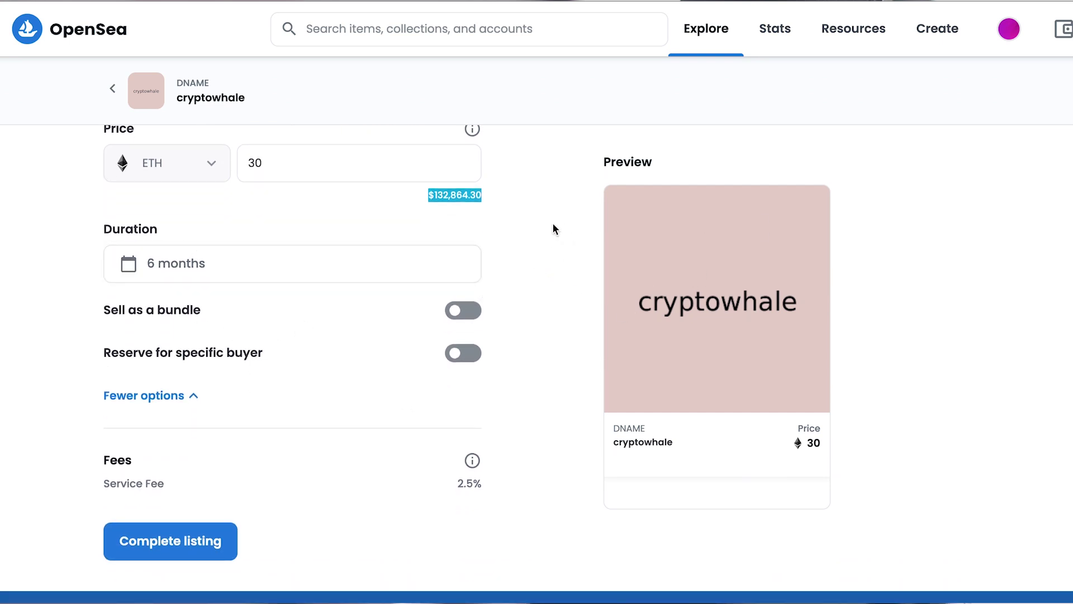
{"action": "scroll", "coordinate": [545, 223], "scroll_direction": "down", "scroll_amount": 1}
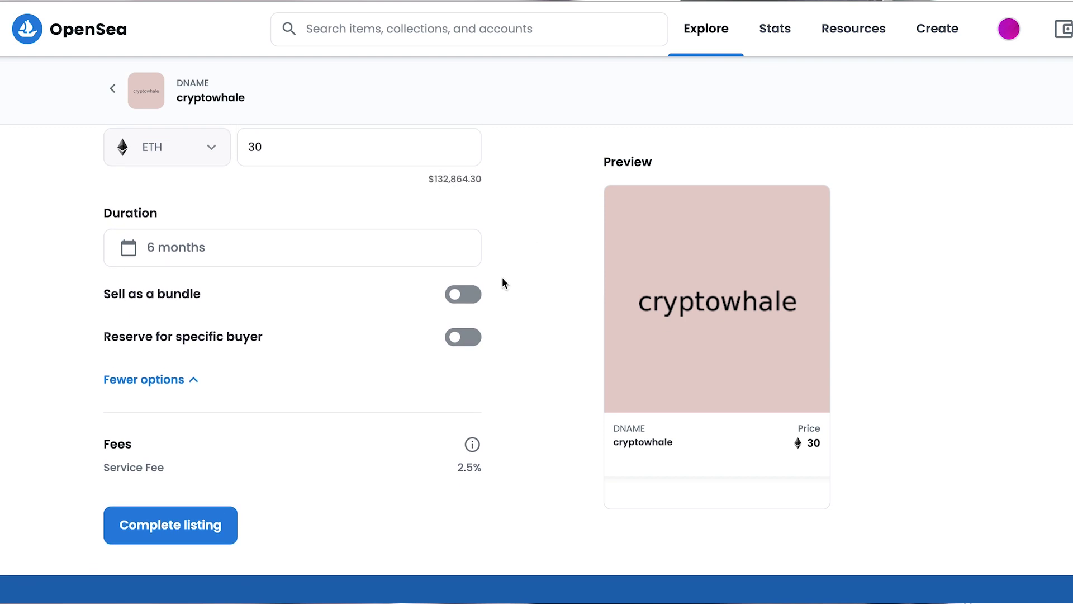
{"action": "scroll", "coordinate": [254, 483], "scroll_direction": "down", "scroll_amount": 1}
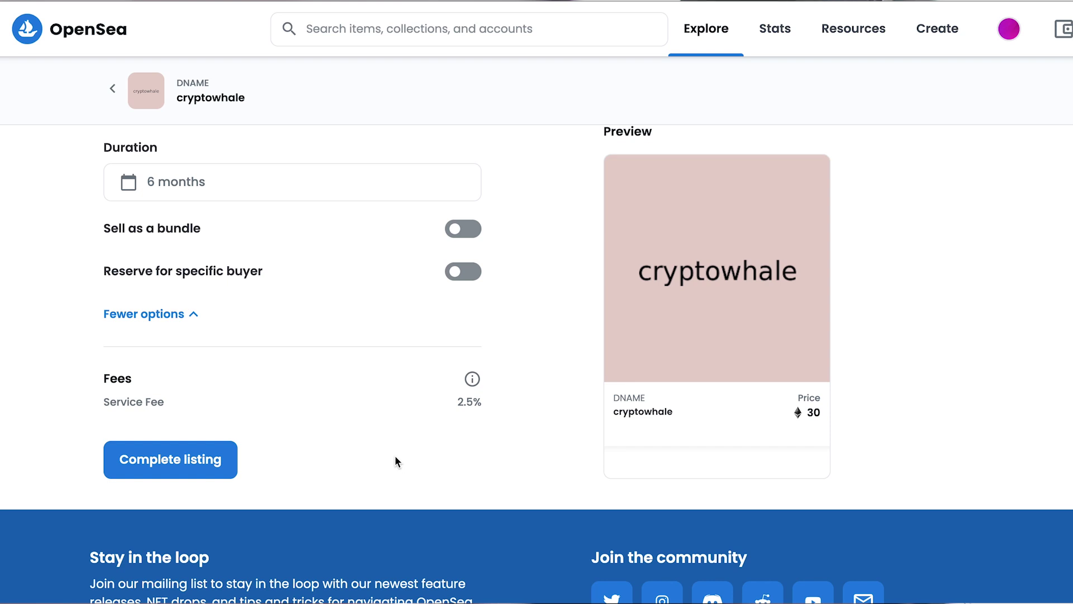
{"action": "scroll", "coordinate": [395, 457], "scroll_direction": "up", "scroll_amount": 5}
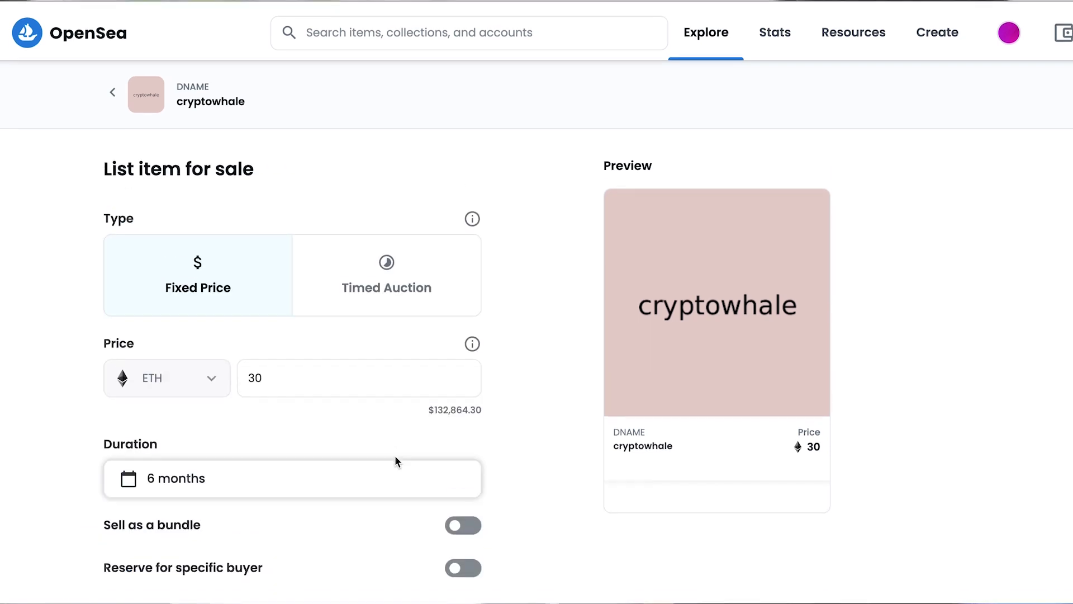
{"action": "scroll", "coordinate": [395, 458], "scroll_direction": "down", "scroll_amount": 2}
{"action": "scroll", "coordinate": [394, 455], "scroll_direction": "up", "scroll_amount": 2}
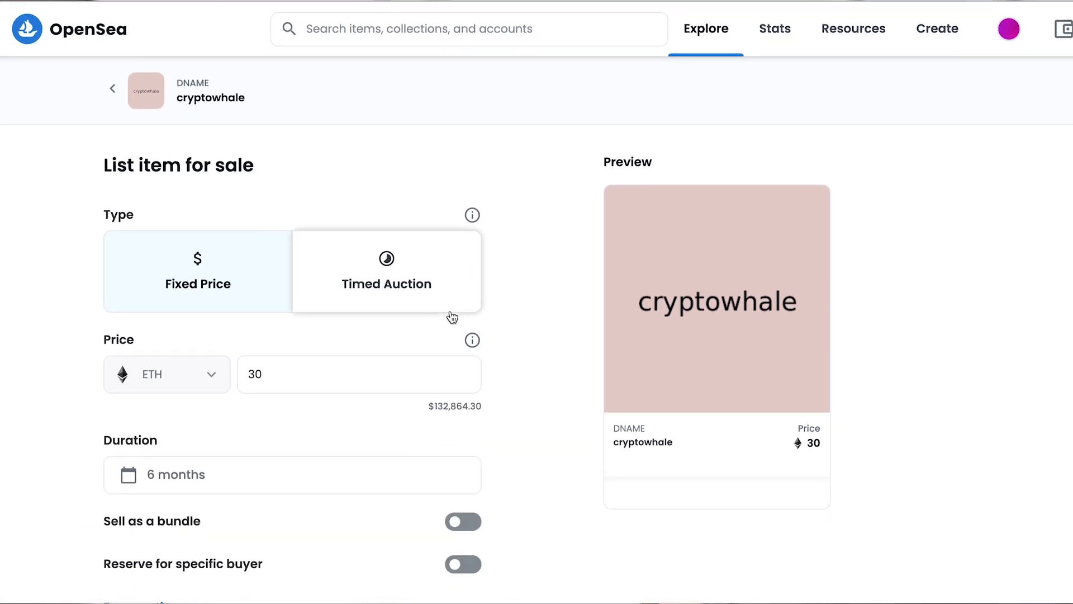